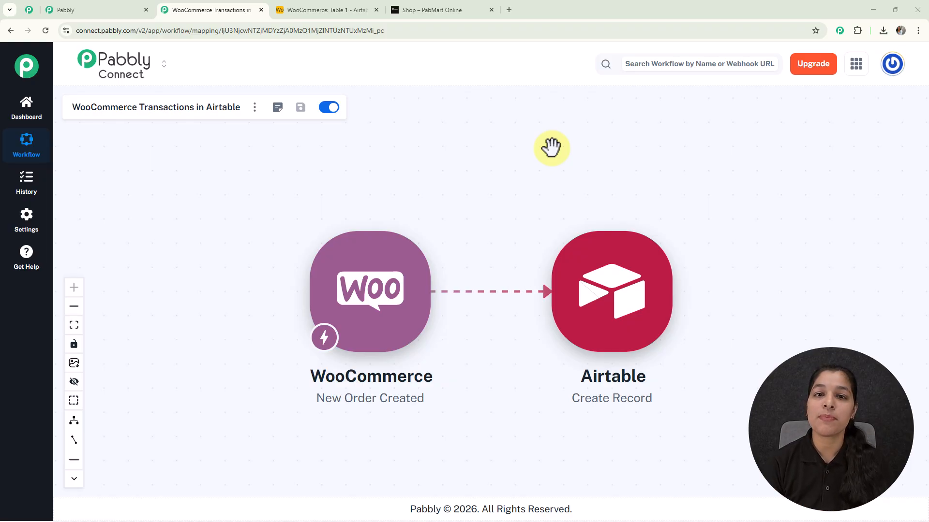
In the PabMart Online shop, open the GG Glow Cream product, add one to the cart and go to checkout.
click(440, 10)
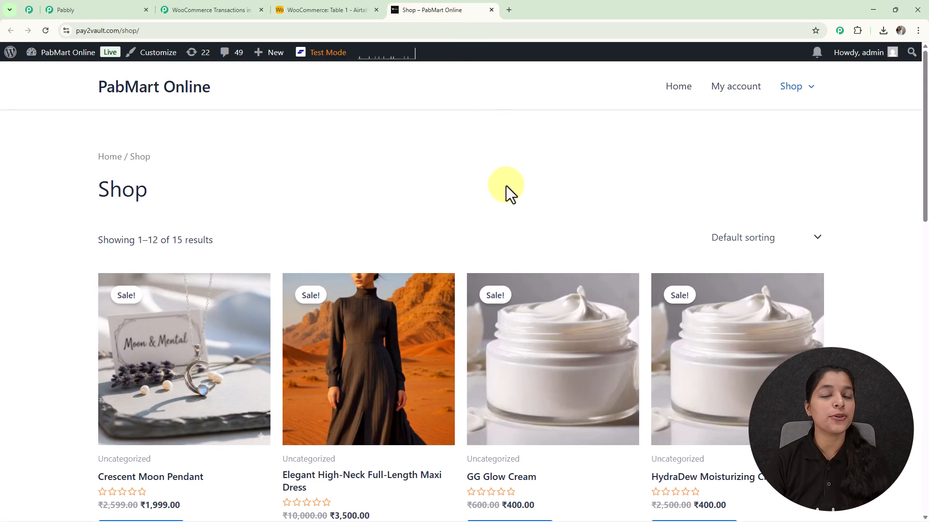
scroll(530, 187, down, 2)
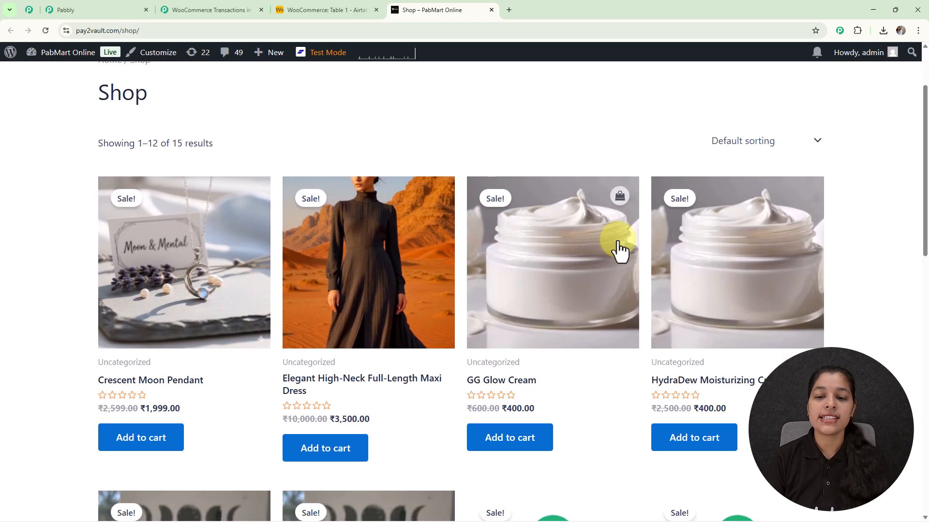
click(557, 273)
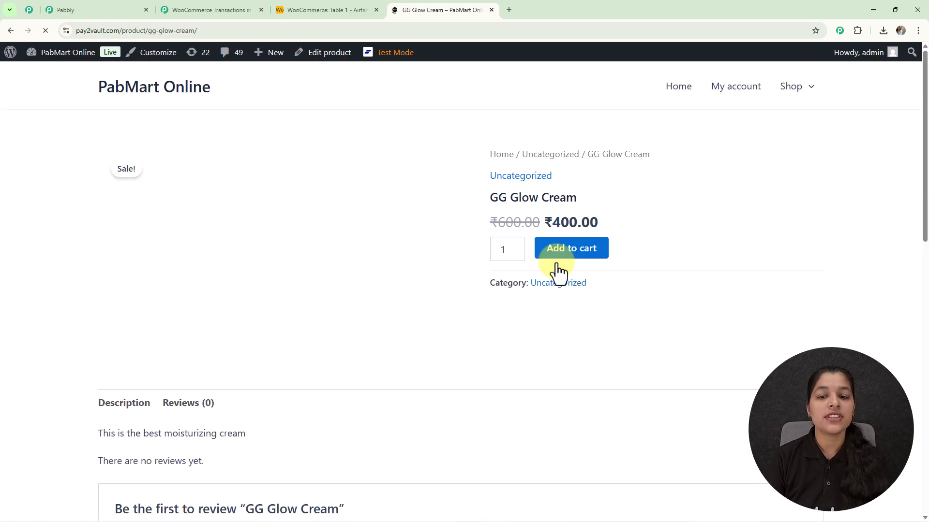
click(572, 255)
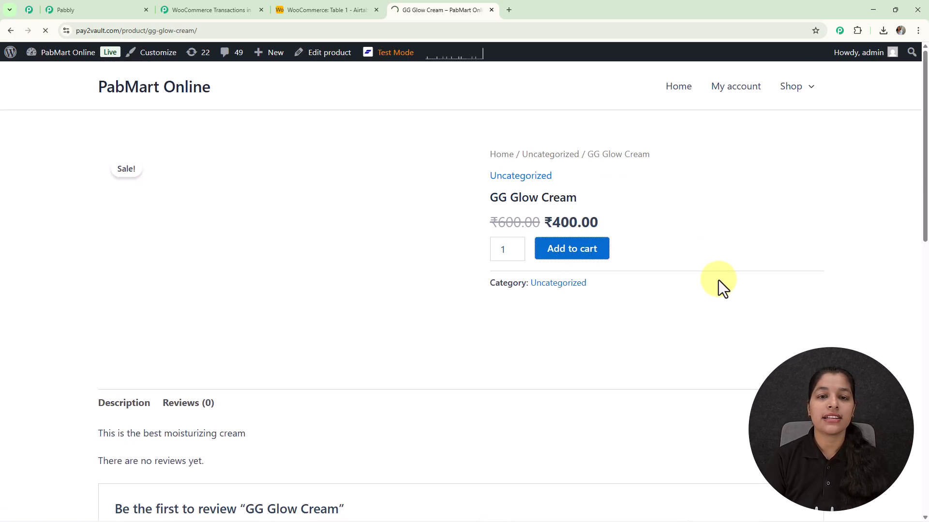
click(716, 344)
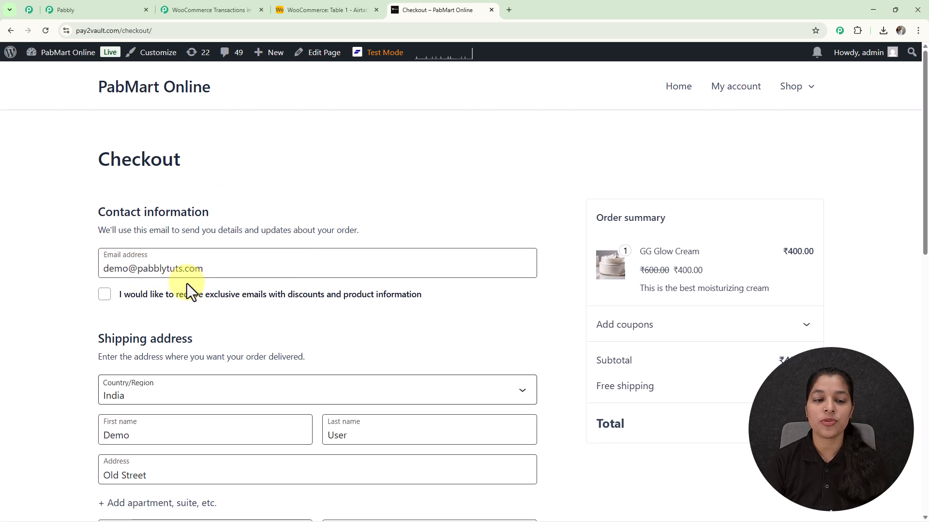
Review the prefilled checkout details and place the order with free shipping and cash on delivery.
scroll(228, 280, down, 2)
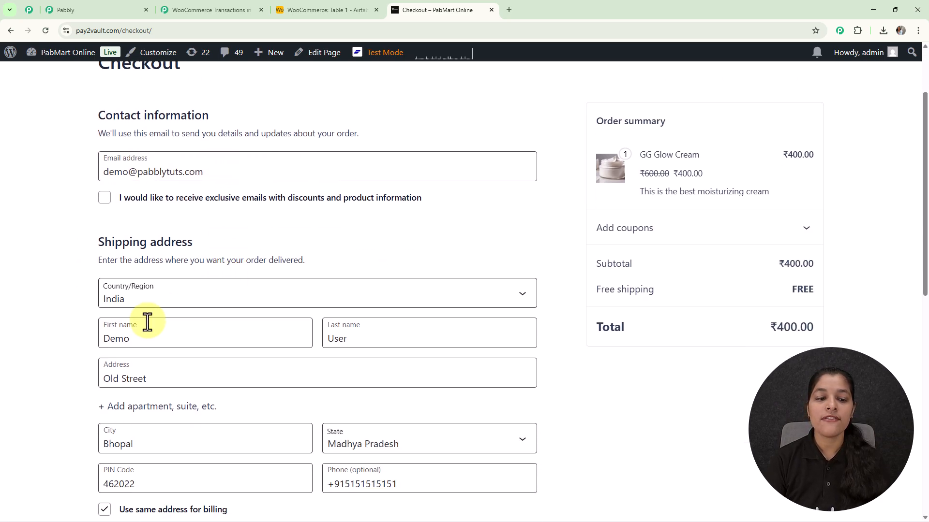
scroll(375, 315, down, 2)
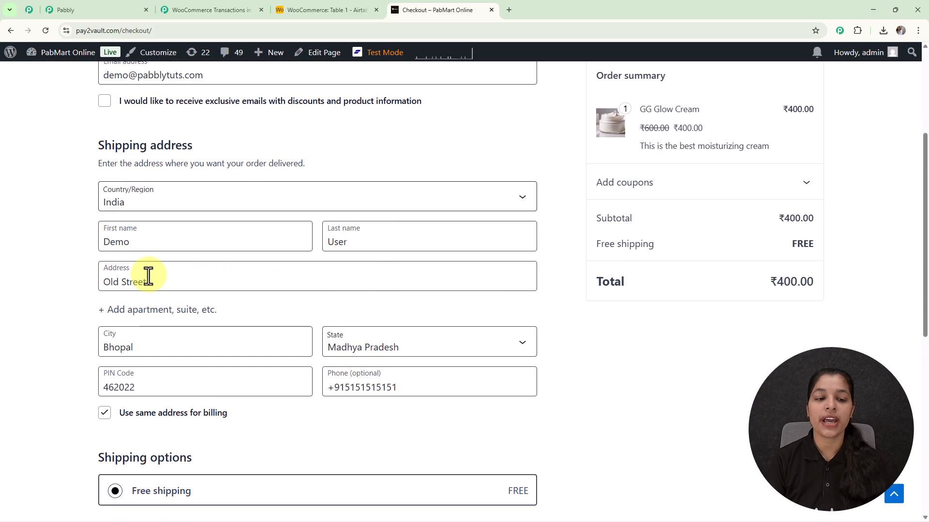
scroll(149, 271, down, 3)
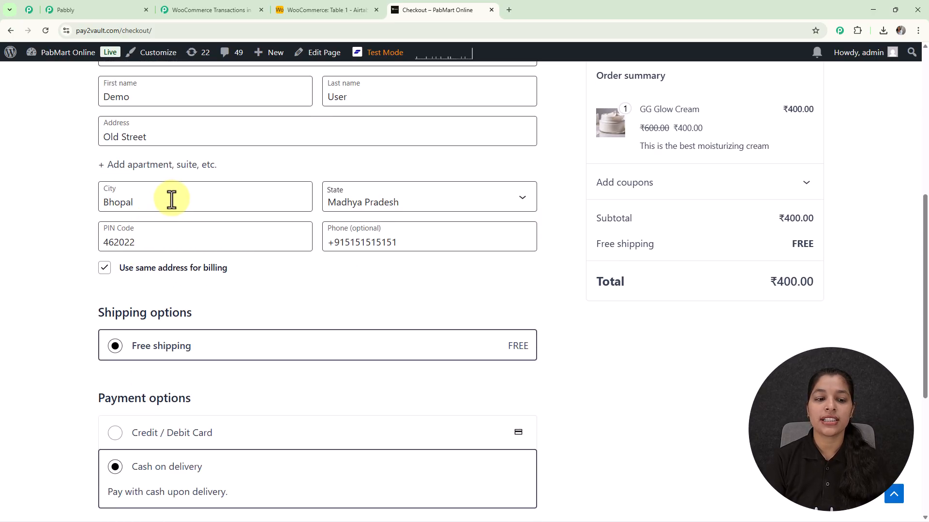
scroll(164, 199, down, 2)
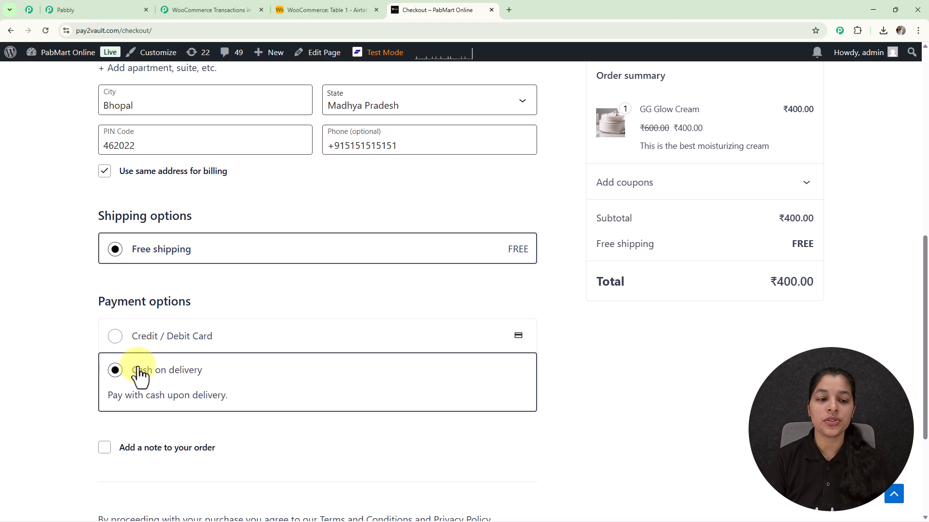
scroll(121, 382, down, 3)
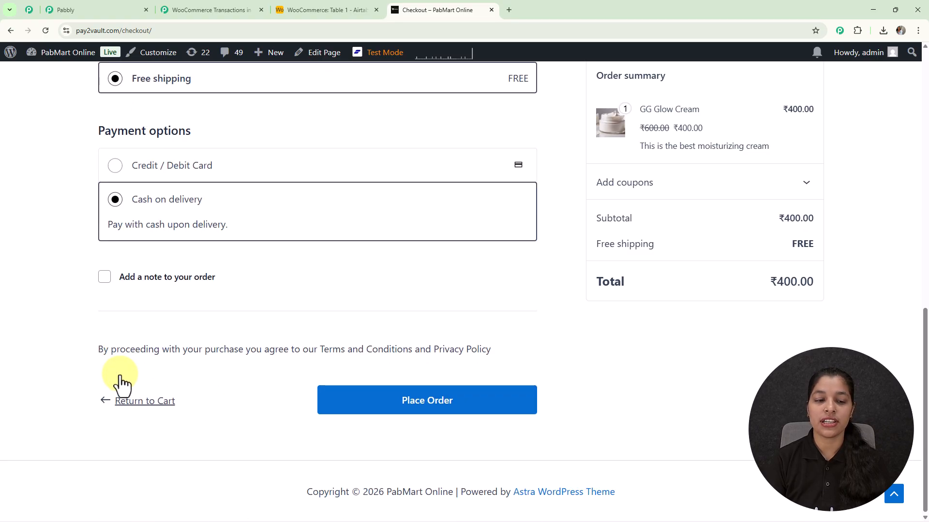
click(416, 406)
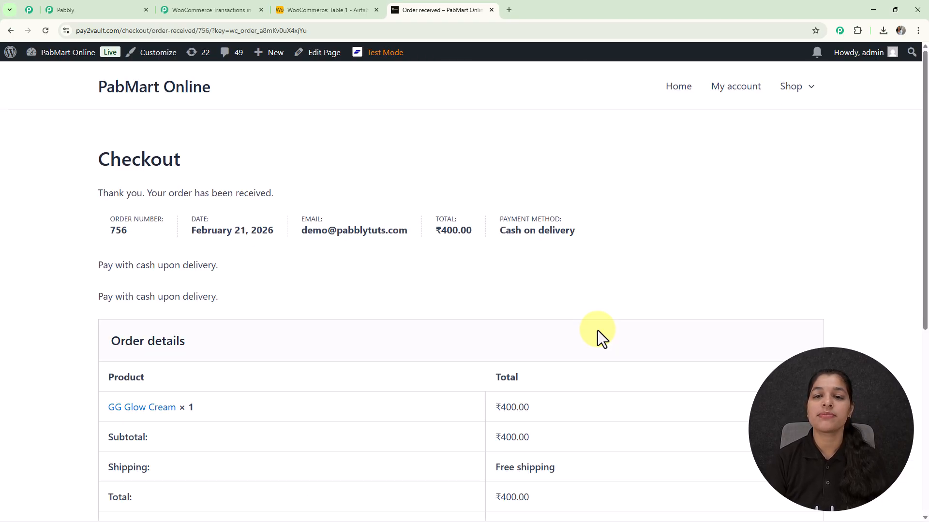
Check the order confirmation against the WooCommerce table in Airtable, and return to the WooCommerce Transactions in Airtable workflow.
scroll(597, 330, down, 5)
scroll(597, 329, up, 5)
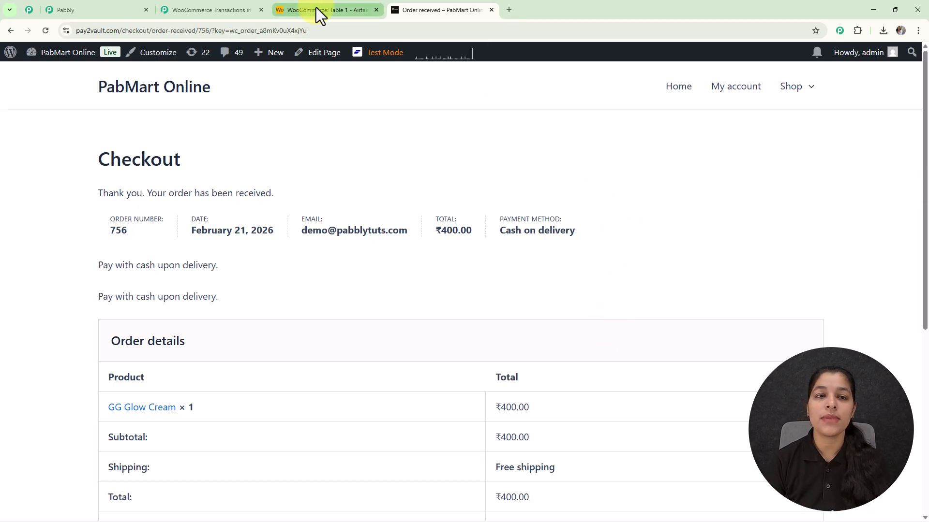
click(333, 14)
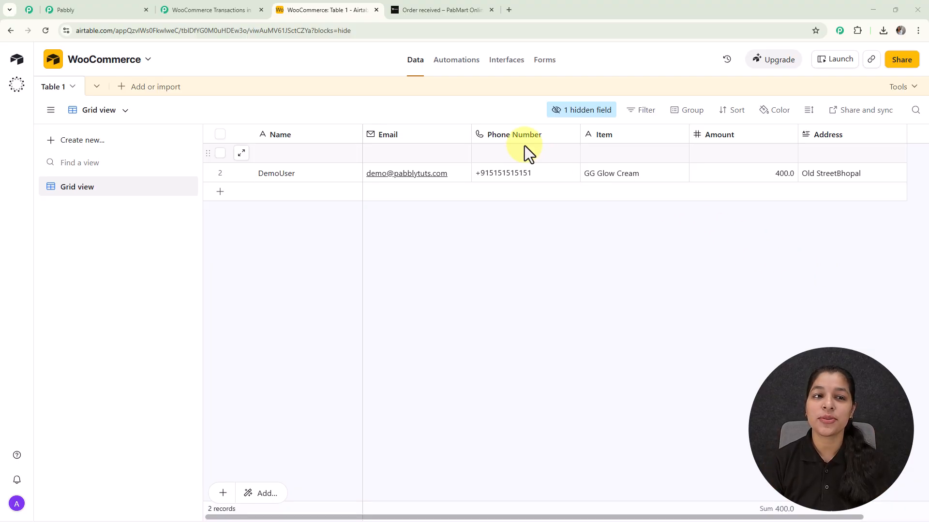
click(201, 9)
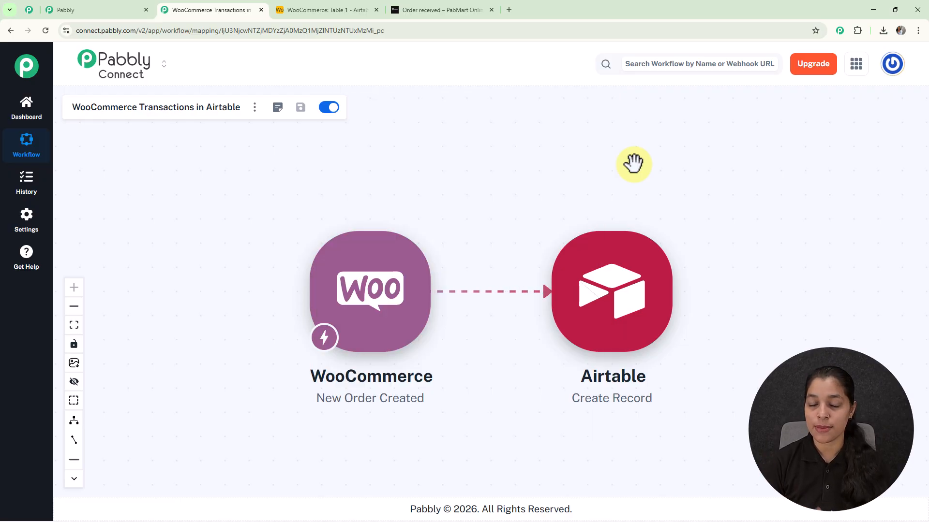
Open pabbly.com/connect in a new browser tab.
click(509, 10)
text(pabbly.com/co)
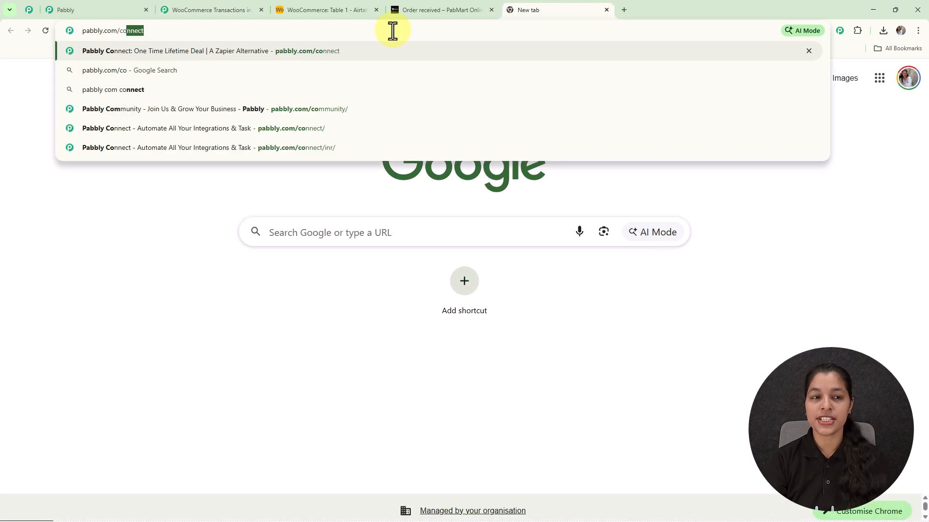
key(Return)
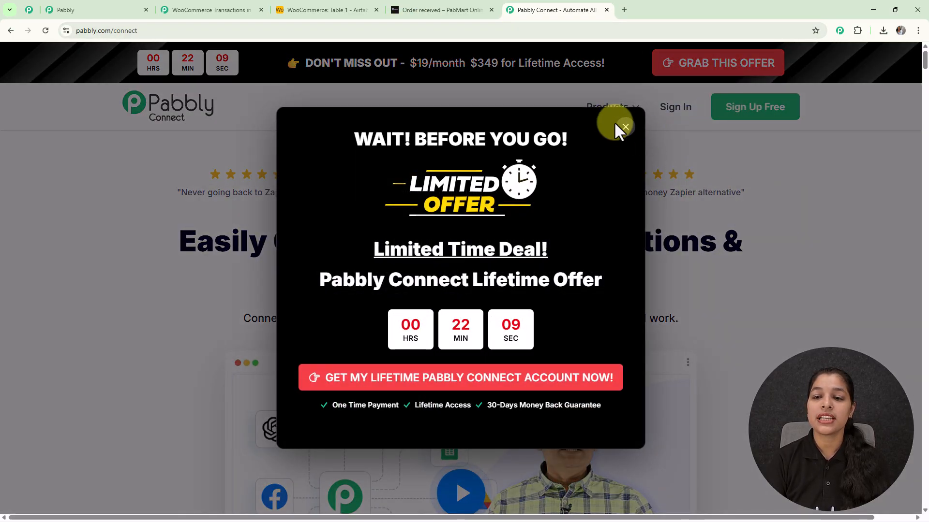
Sign in to the Pabbly account and access Pabbly Connect from the list of apps.
click(623, 126)
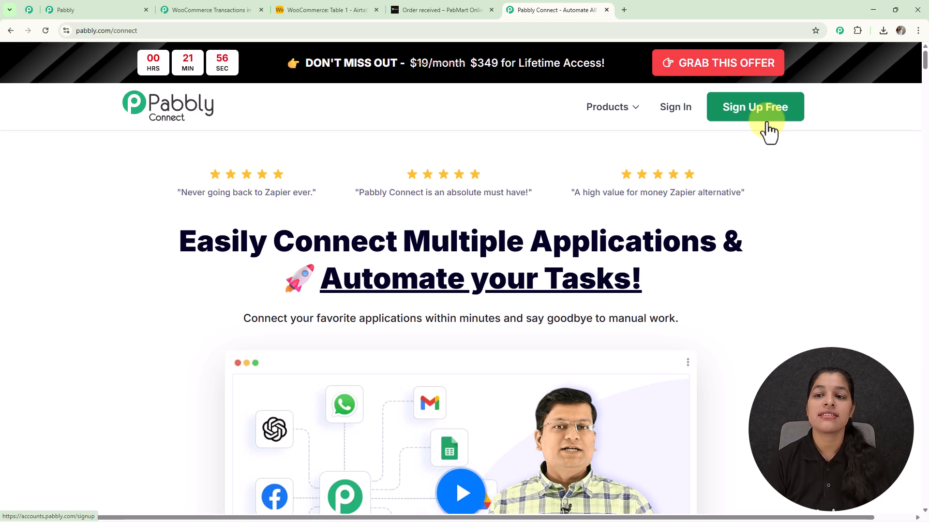
click(681, 111)
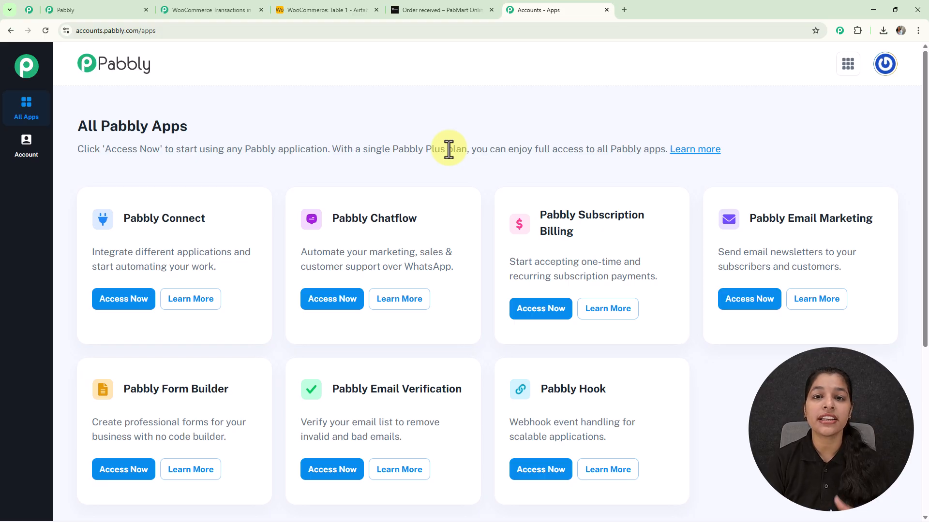
scroll(449, 150, down, 1)
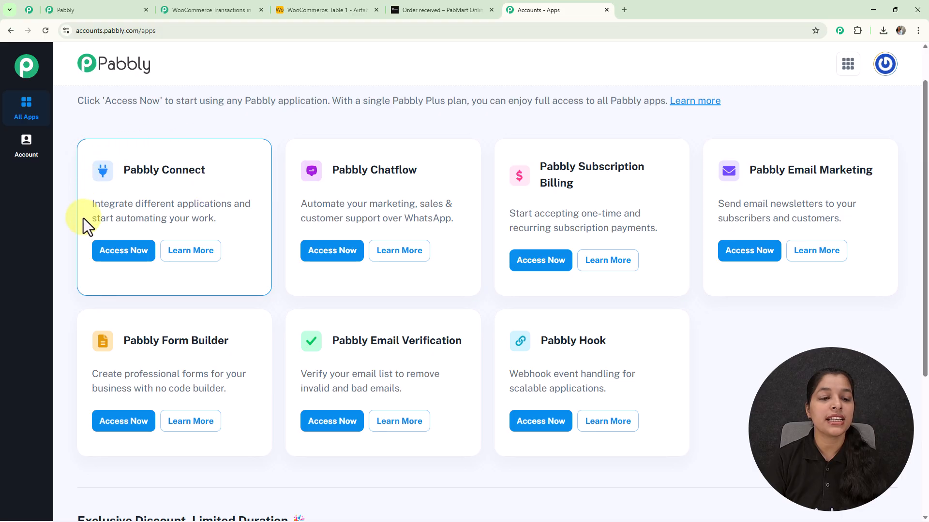
click(135, 253)
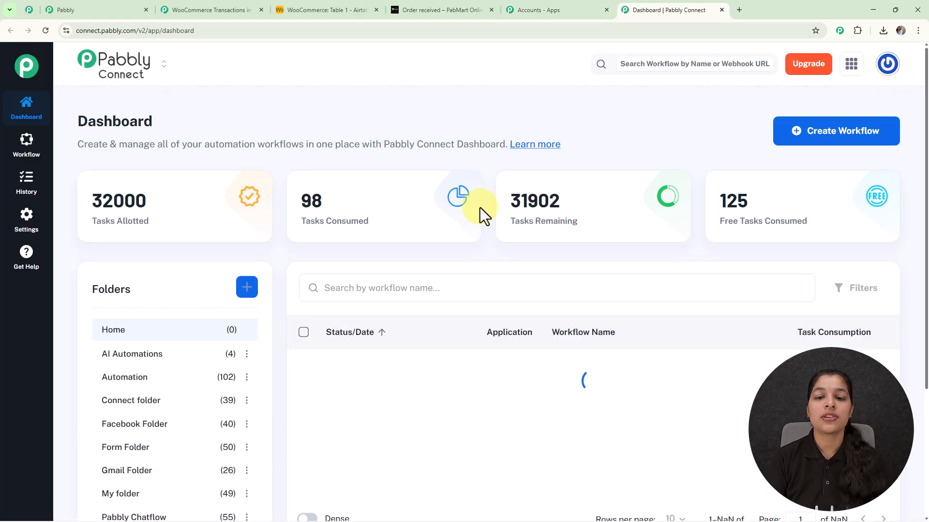
scroll(208, 173, down, 3)
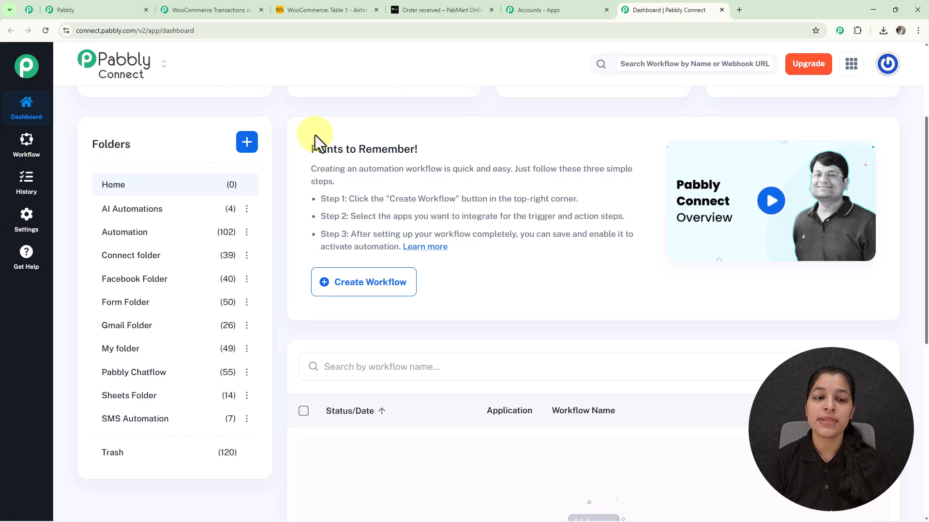
click(247, 144)
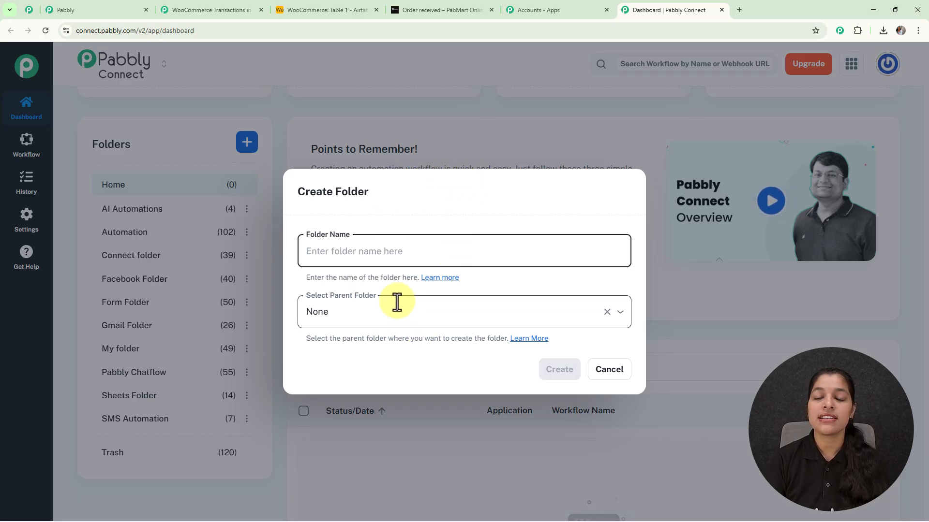
click(616, 378)
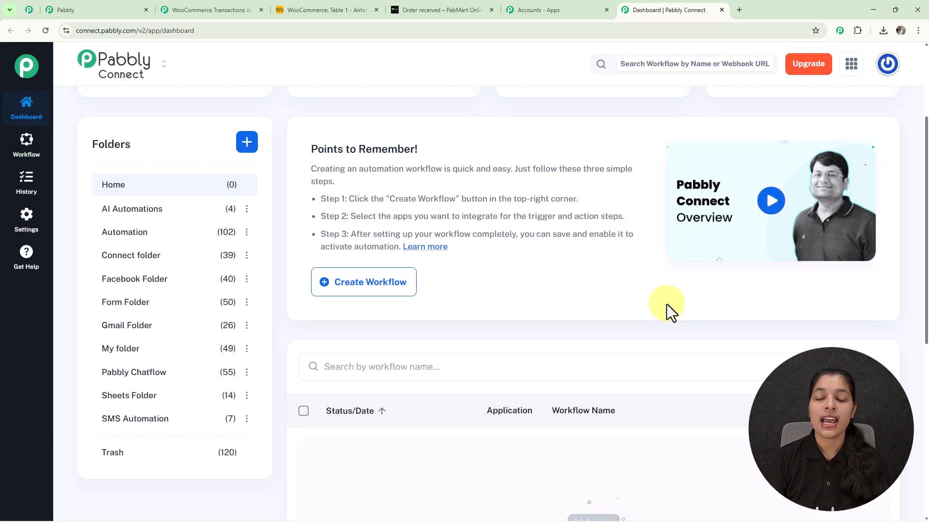
scroll(667, 309, up, 3)
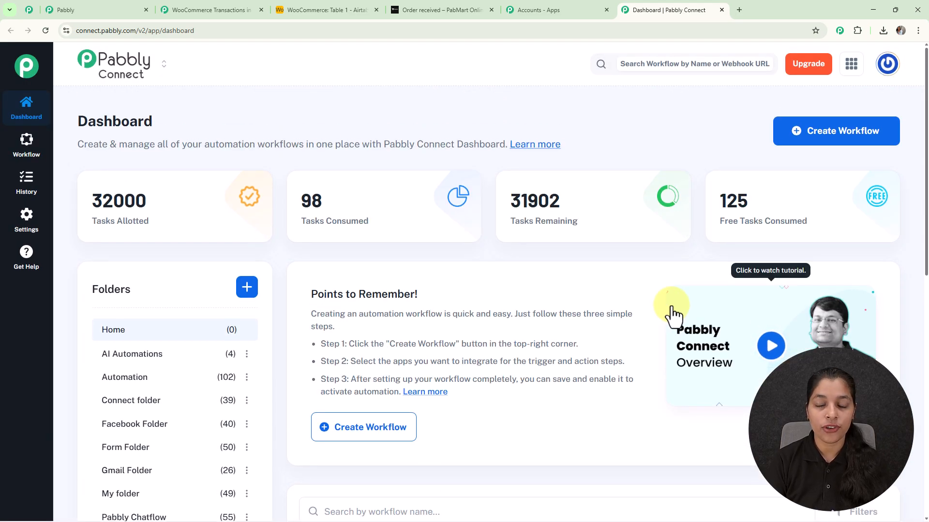
Create a workflow with the New (Beta) builder, named "Monitor WooCommerce Transactions in Airtable (Live Updates)", in the Automation folder.
click(815, 141)
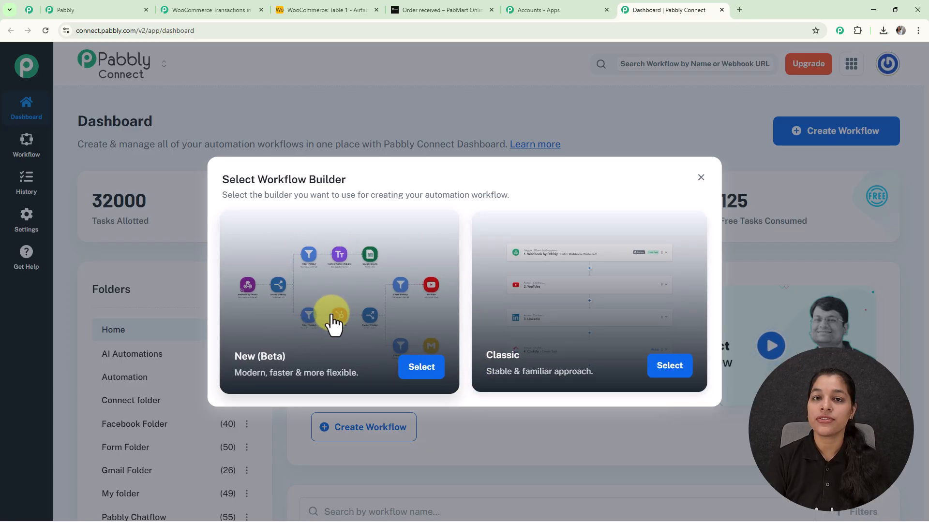
click(421, 367)
drag(385, 253, 239, 252)
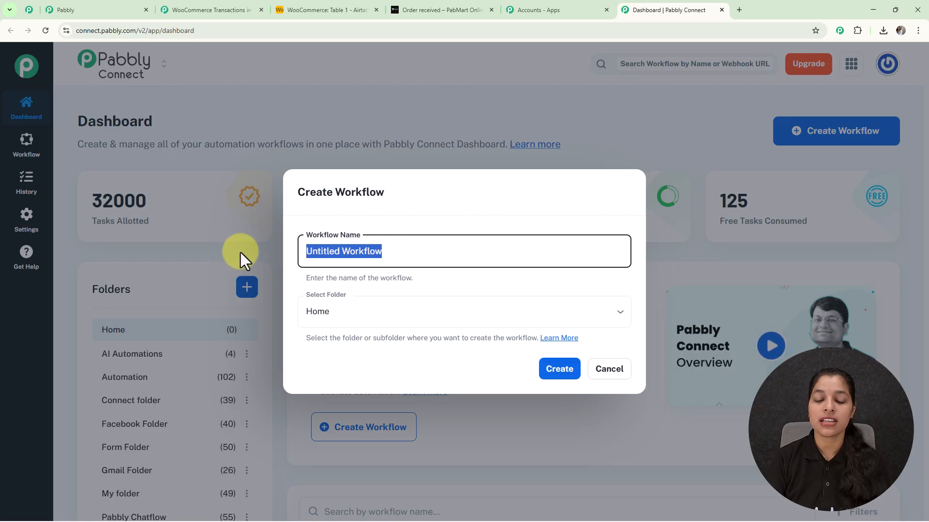
key(BackSpace)
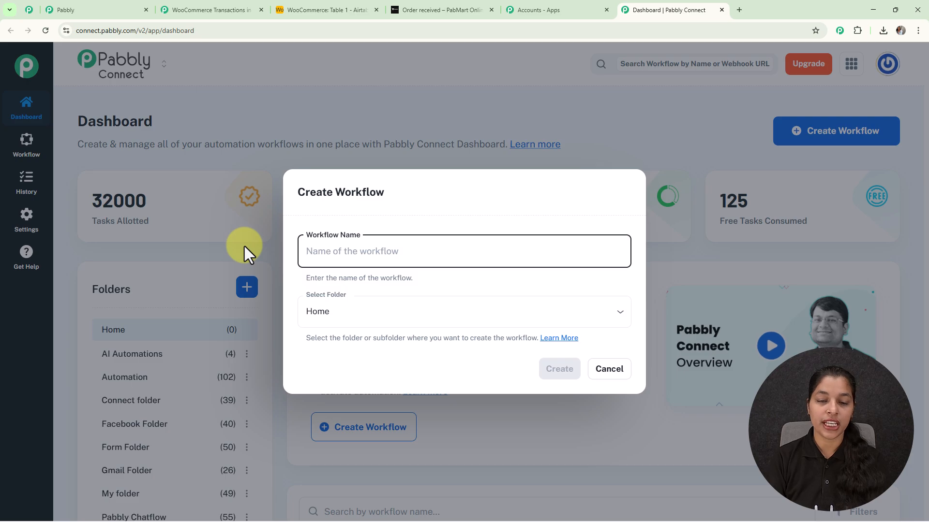
text(Monitor WooCommerce Transactions in Airtable (Live Updates))
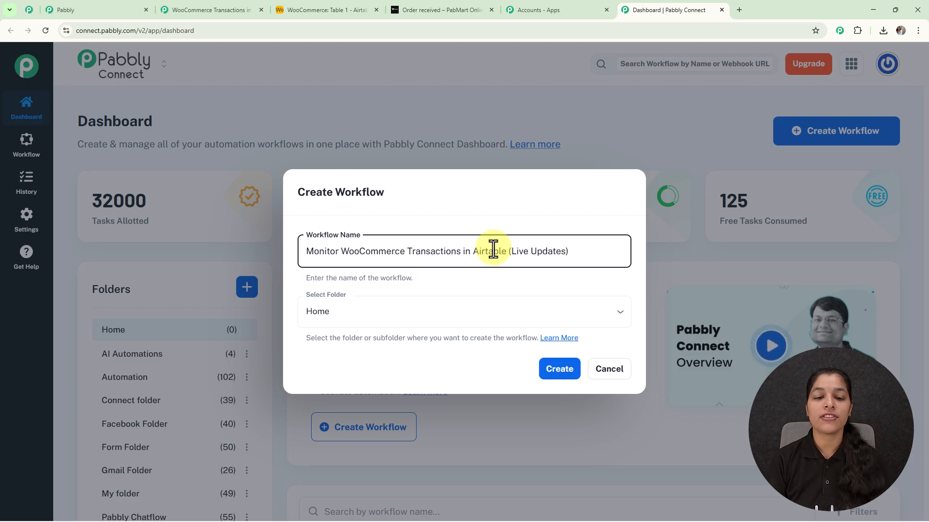
click(617, 314)
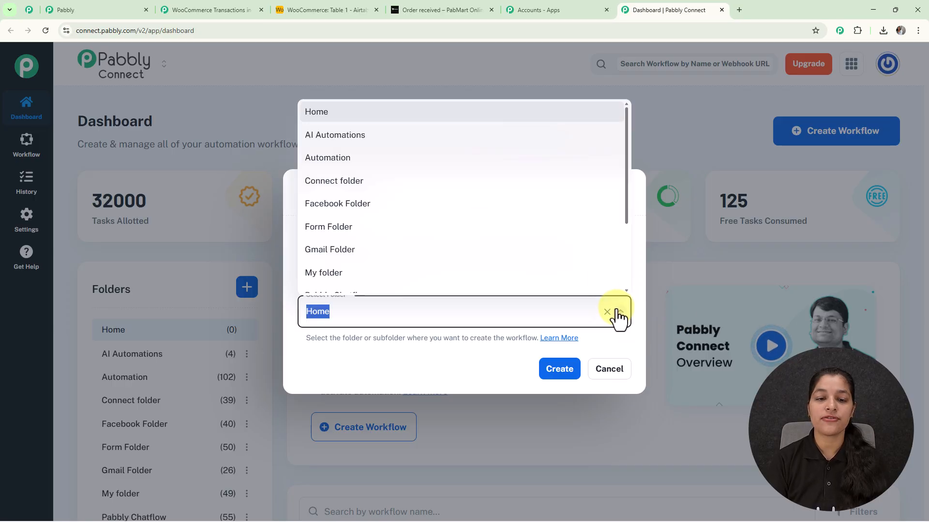
click(377, 161)
click(558, 370)
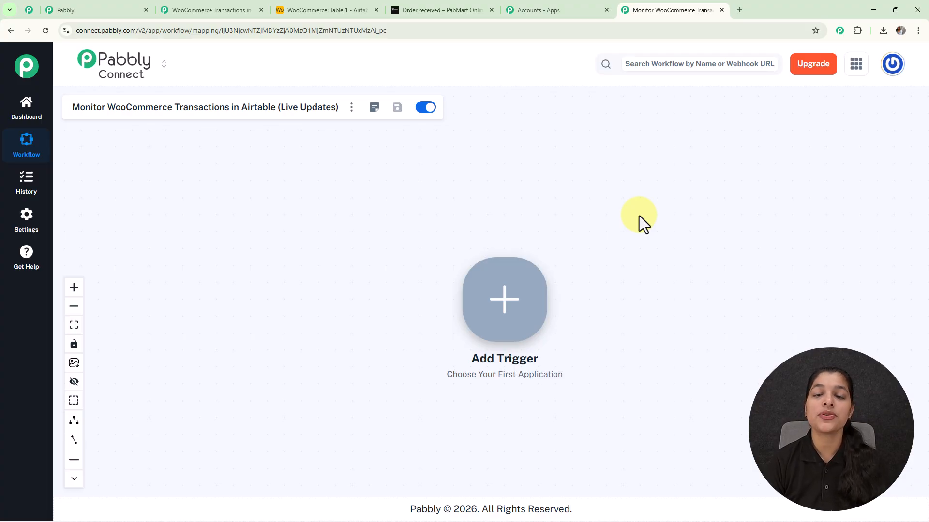
Add a trigger to the workflow, searching the apps for "woo" and choosing WooCommerce.
click(513, 319)
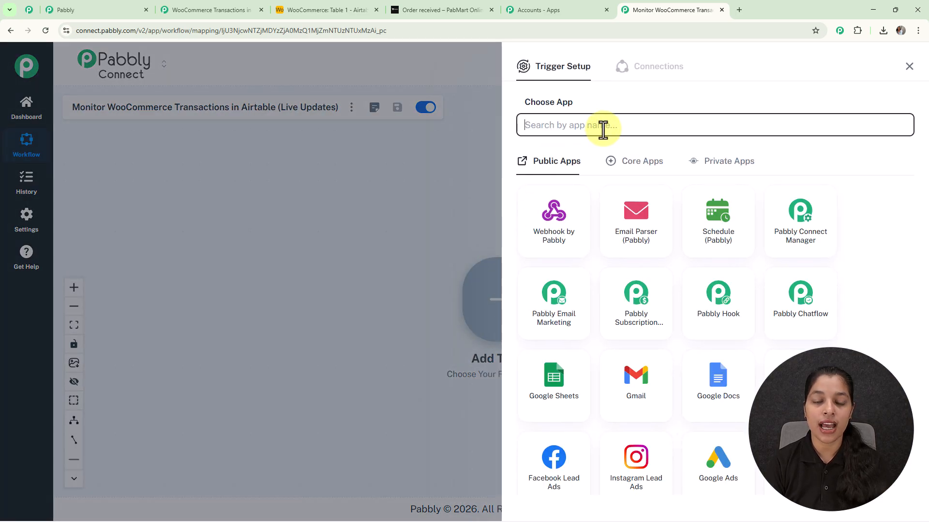
click(602, 125)
text(woo)
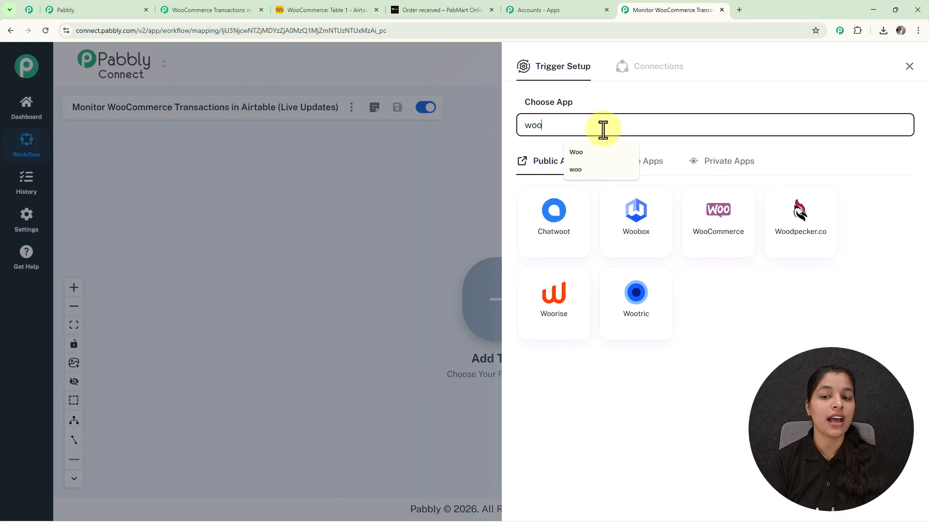
click(727, 235)
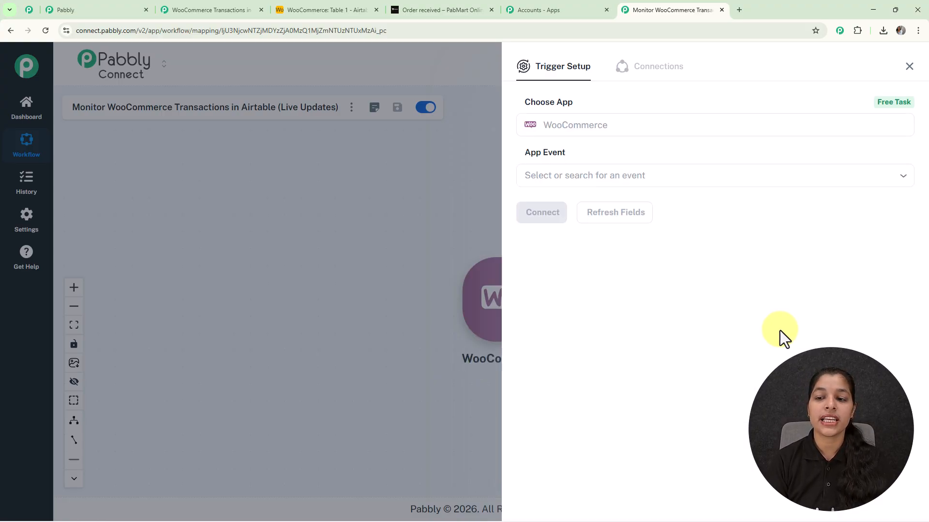
Set the WooCommerce trigger event to New Order Created and connect it to generate the webhook URL.
click(669, 176)
click(613, 214)
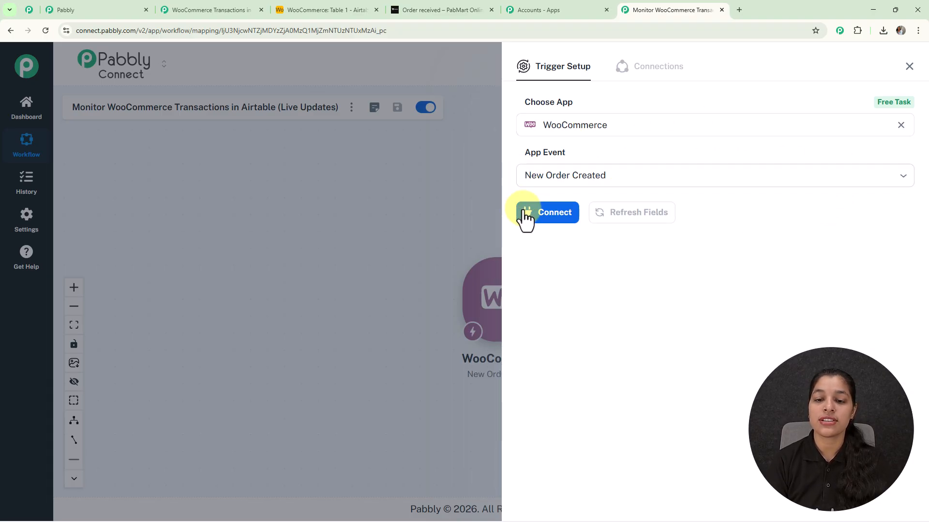
click(559, 215)
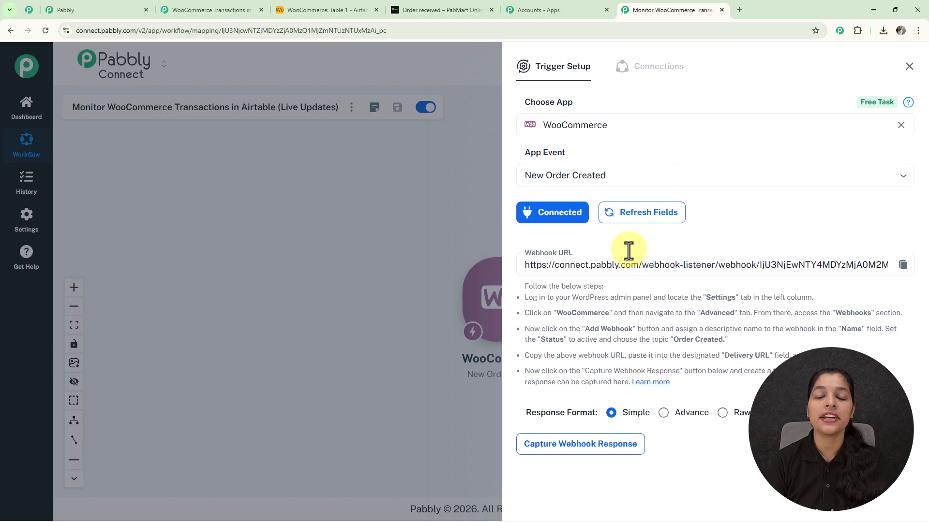
Copy the WooCommerce trigger's webhook URL and start capturing the webhook response.
drag(533, 295, 698, 395)
click(724, 397)
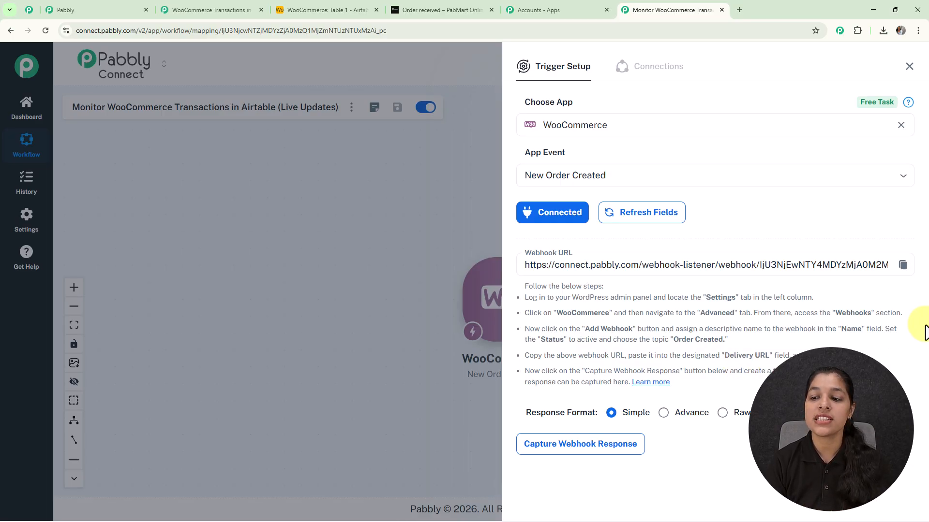
click(903, 265)
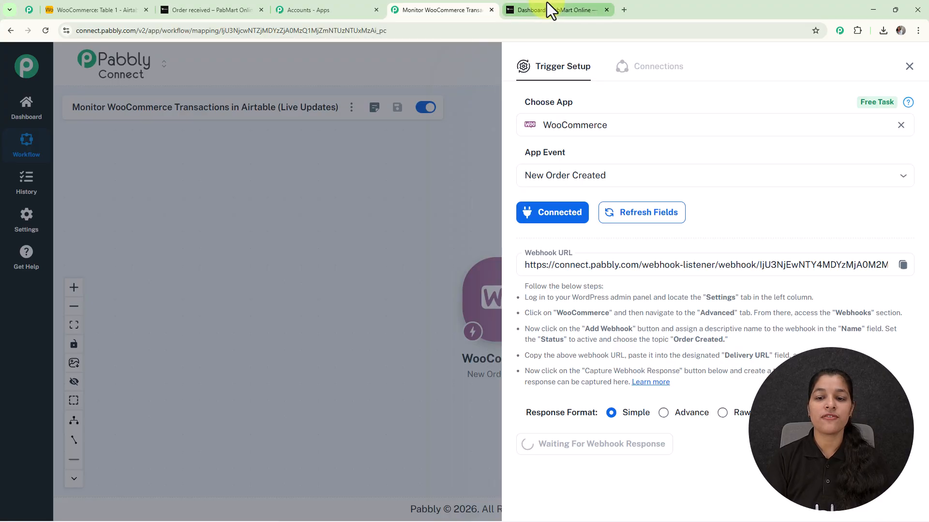
Switch to the PabMart Online WordPress admin and access the webhooks section of WooCommerce's advanced settings.
click(547, 9)
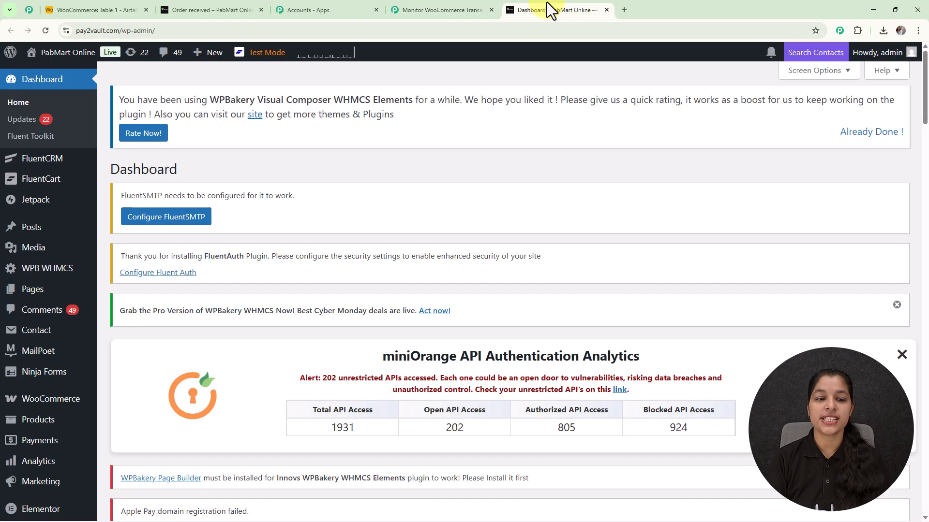
scroll(41, 377, down, 8)
scroll(46, 315, up, 5)
scroll(49, 336, down, 1)
scroll(48, 336, down, 2)
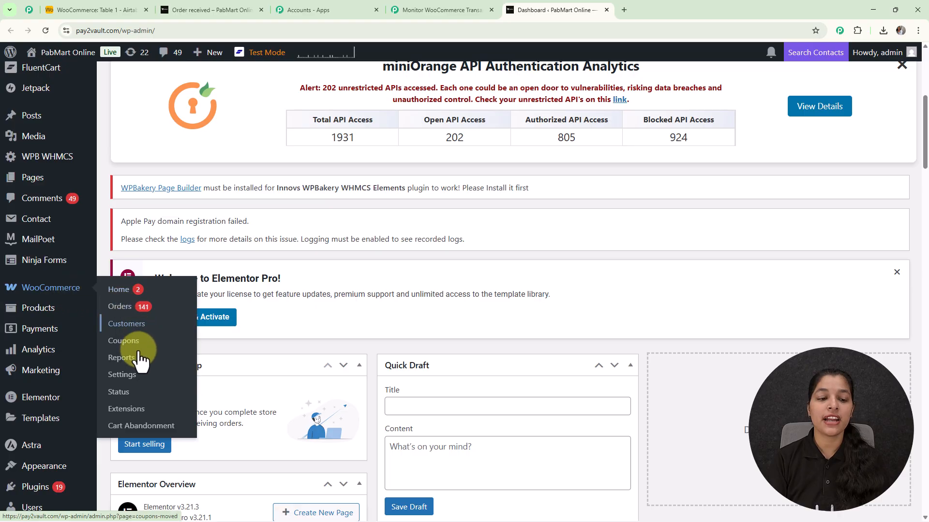
click(127, 375)
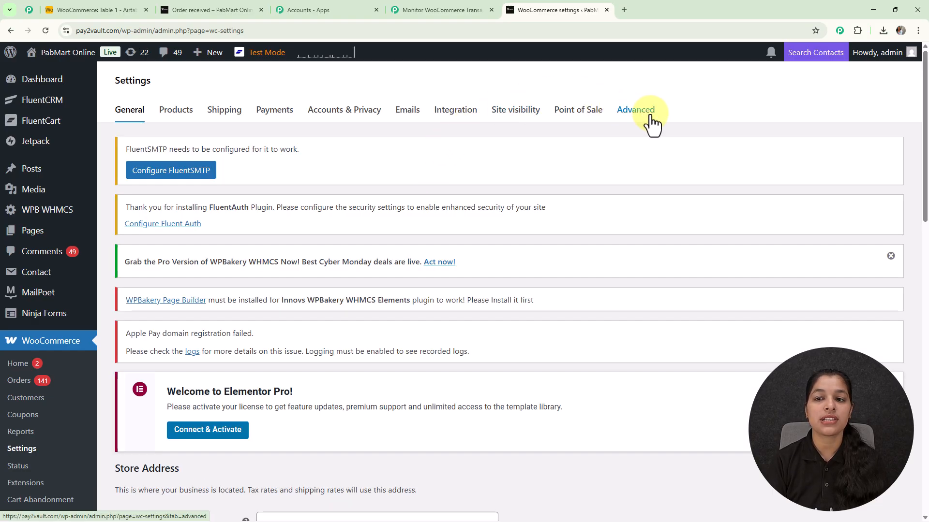
click(651, 116)
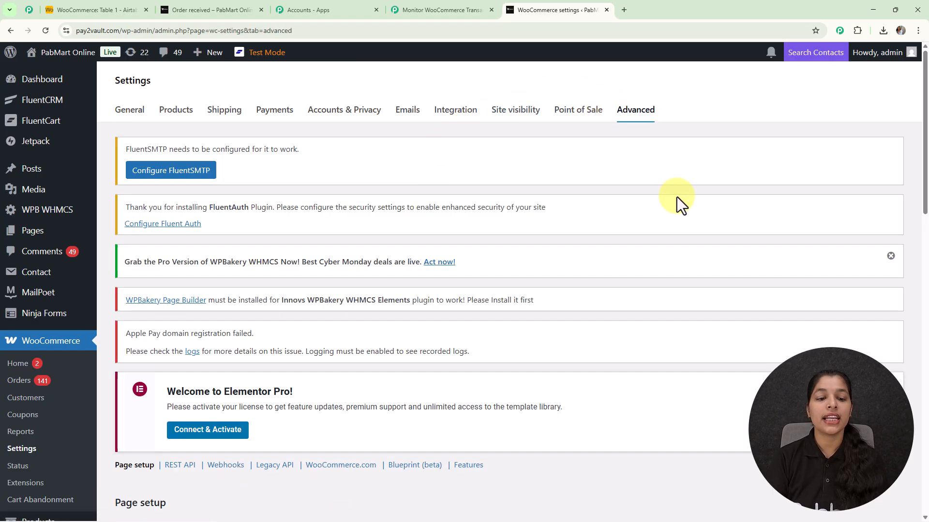
scroll(653, 199, down, 5)
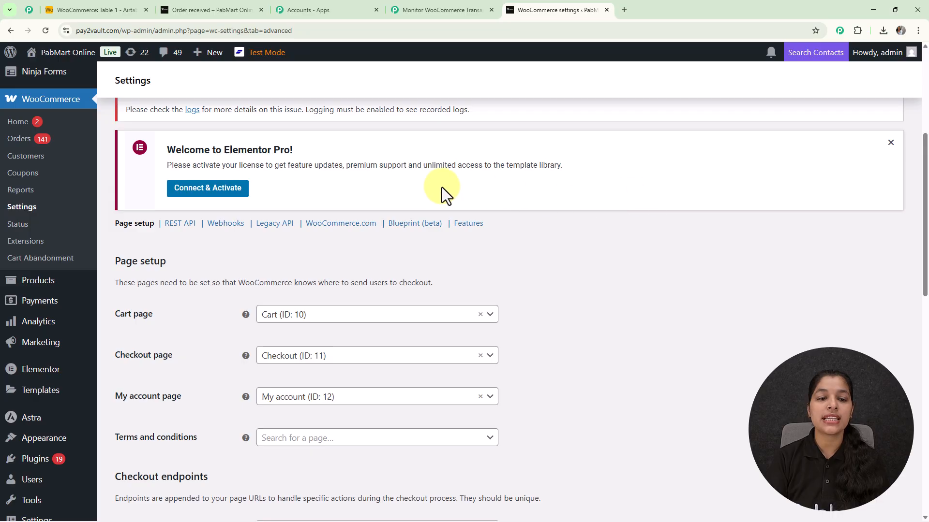
click(224, 223)
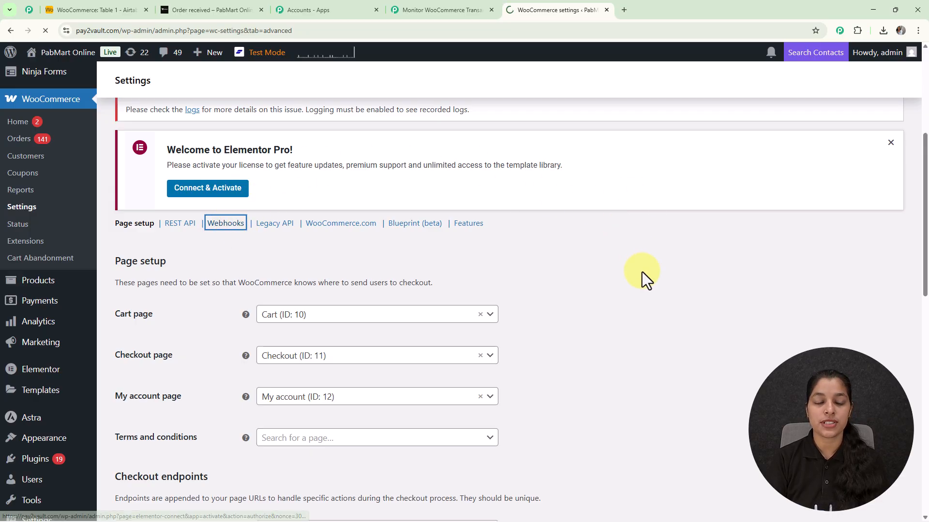
Add a new WooCommerce webhook named "New Order Received" with its status set to Active.
scroll(643, 272, down, 6)
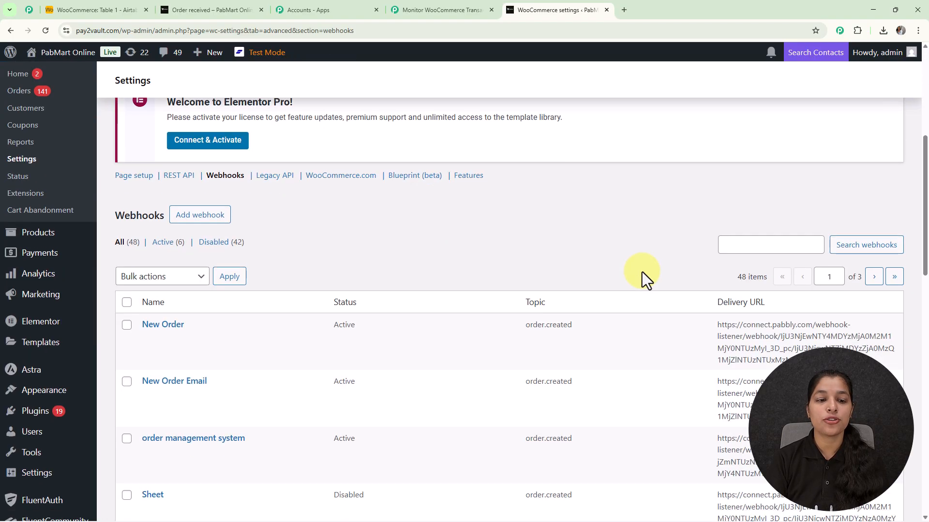
scroll(643, 272, down, 6)
scroll(625, 329, up, 6)
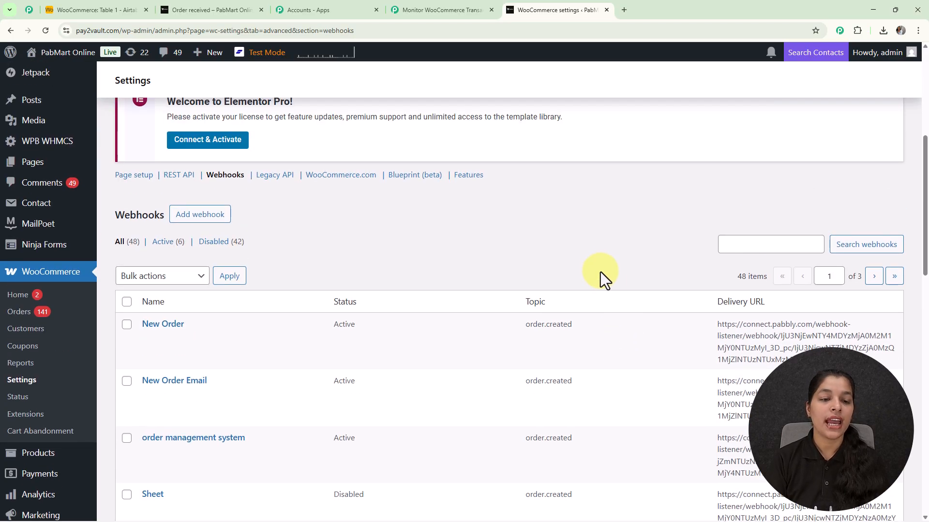
scroll(602, 274, up, 4)
click(200, 409)
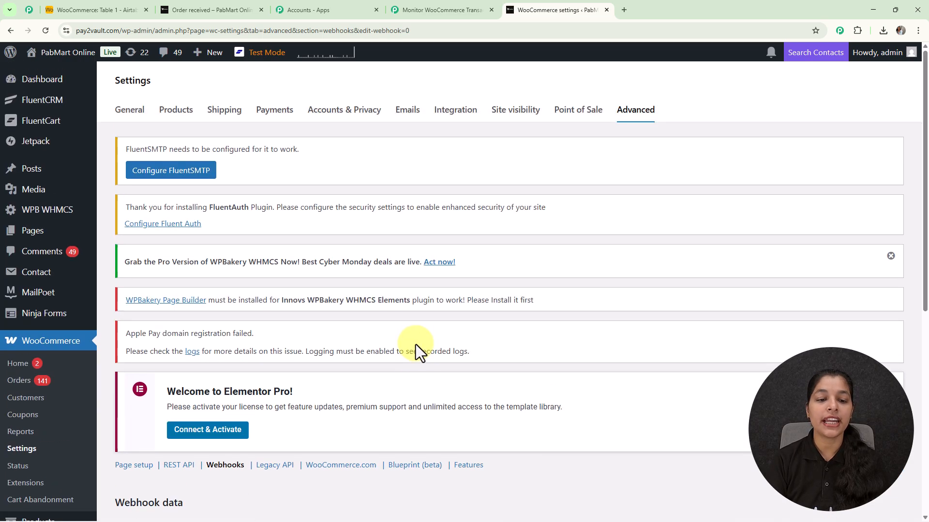
scroll(416, 345, down, 7)
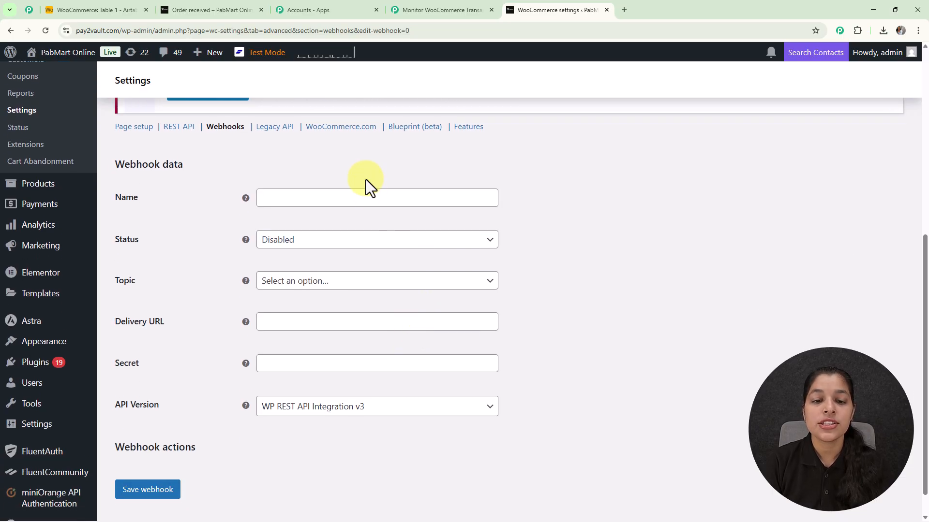
click(364, 198)
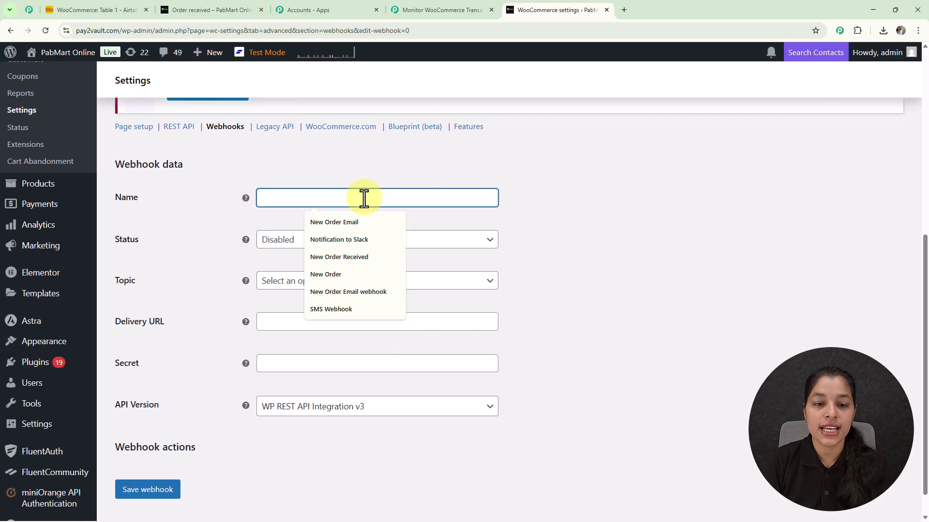
click(371, 257)
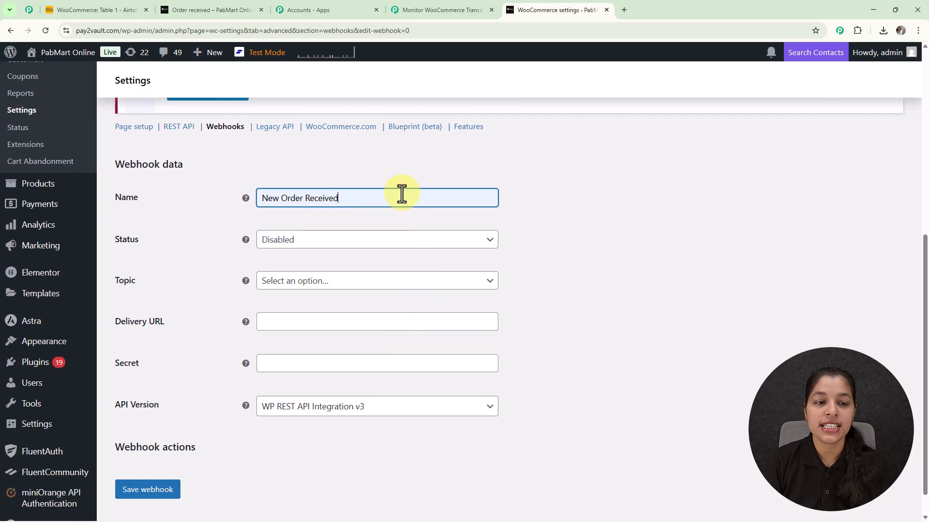
click(353, 233)
click(325, 260)
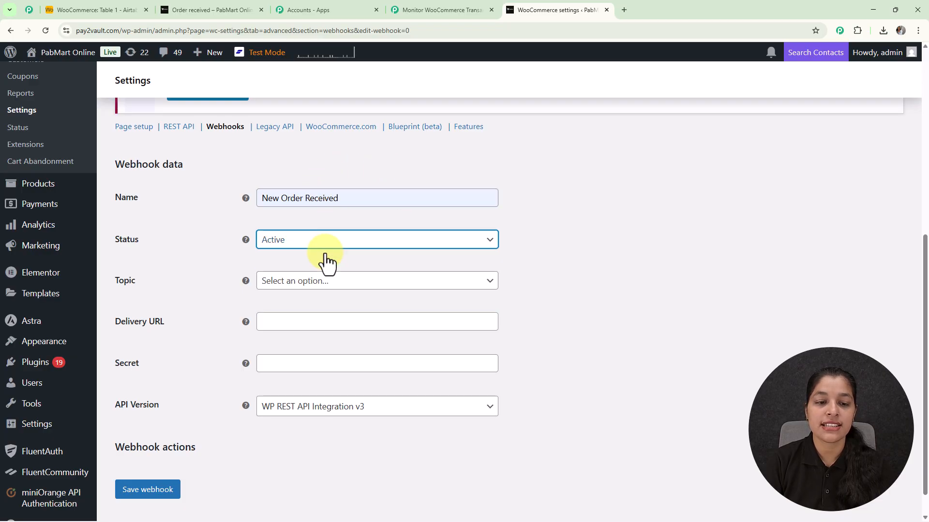
Set the new webhook's topic to Order created.
click(329, 290)
scroll(325, 392, down, 6)
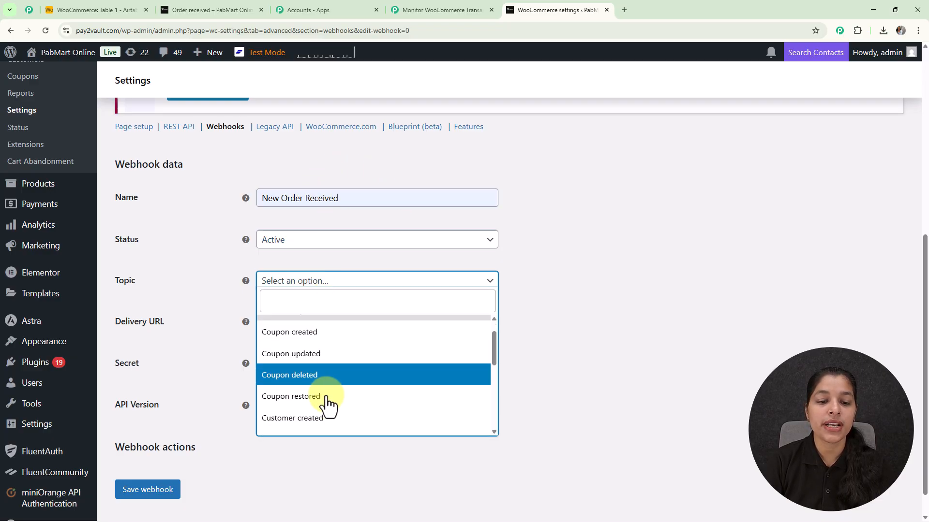
scroll(324, 387, up, 3)
scroll(325, 390, up, 1)
scroll(325, 382, down, 2)
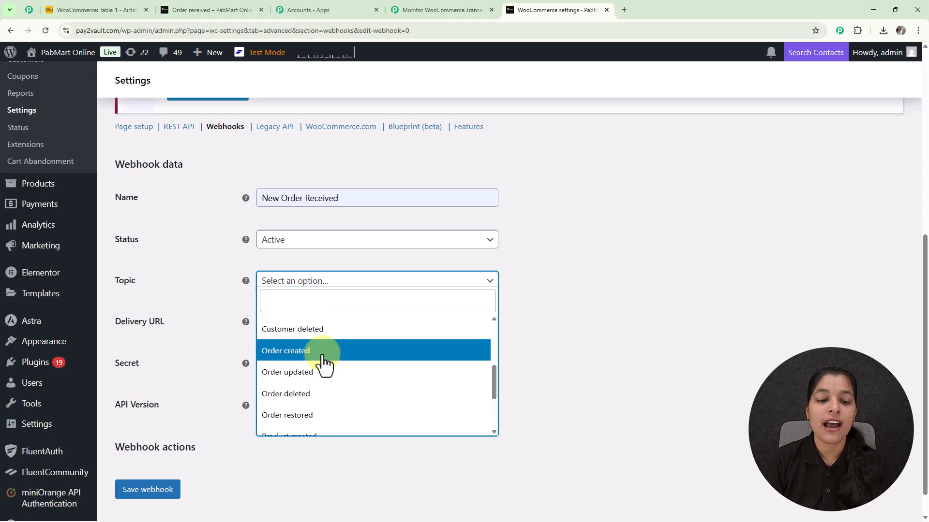
click(326, 358)
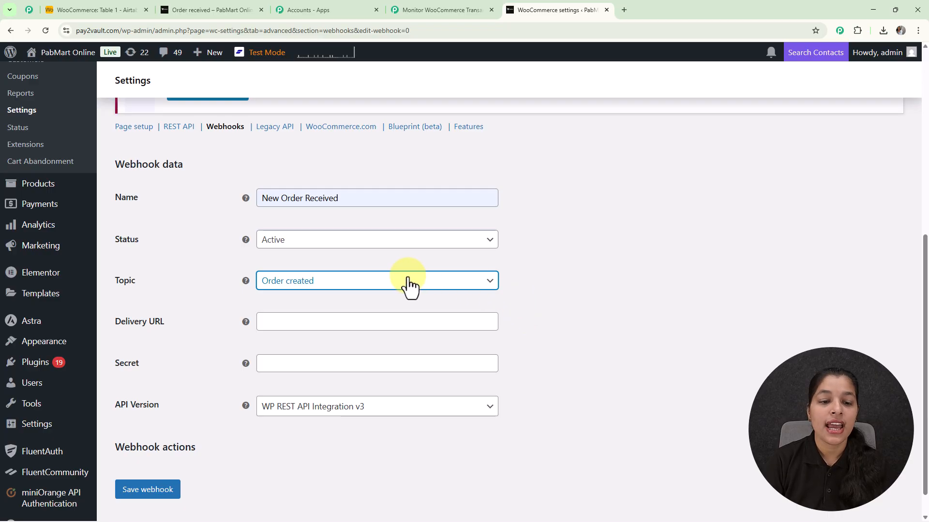
Paste the copied Pabbly webhook URL as the delivery URL and save the webhook.
click(358, 323)
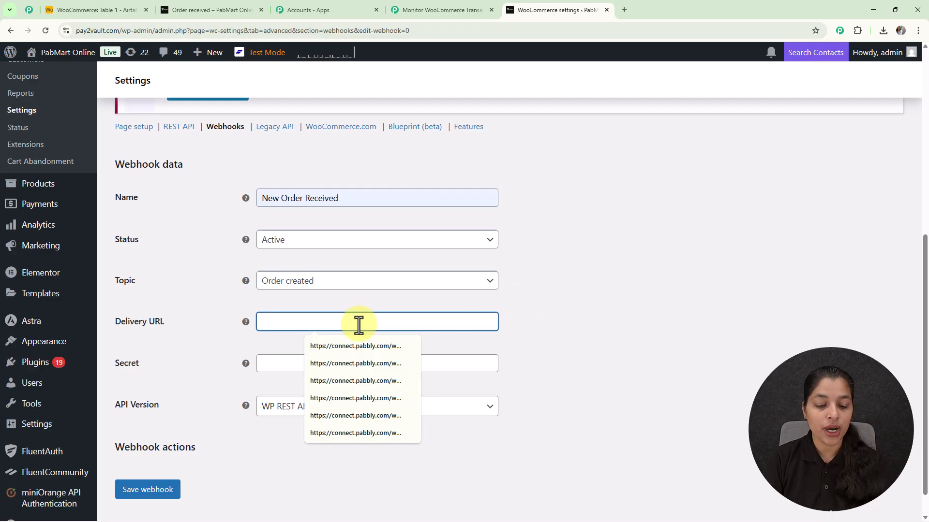
key(ctrl+v)
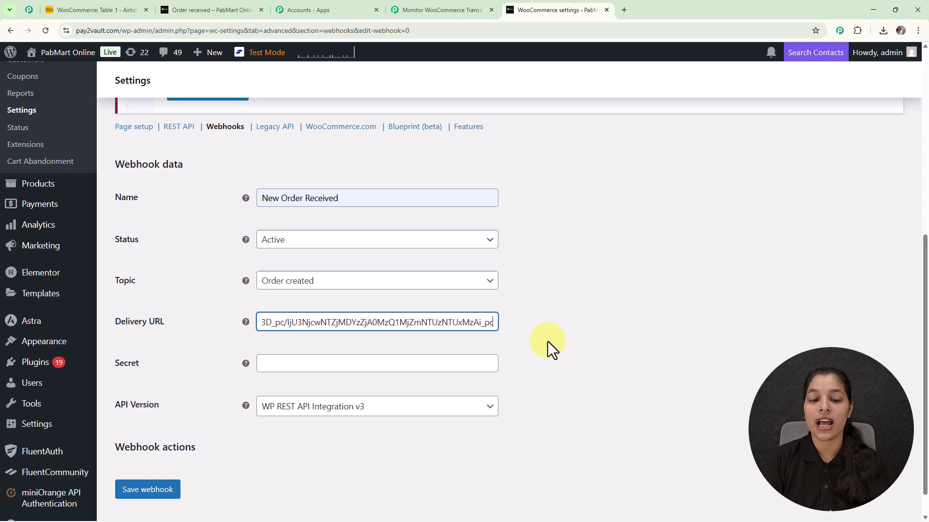
scroll(532, 342, down, 1)
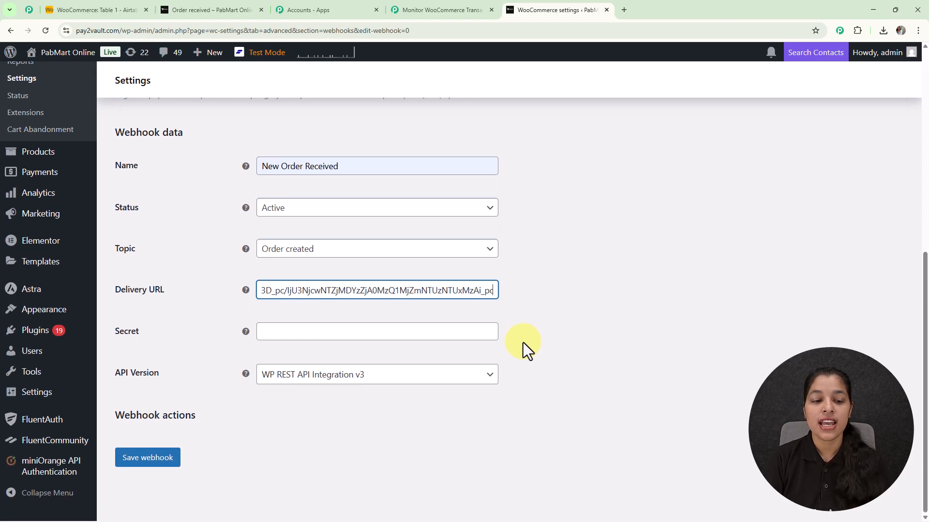
click(169, 460)
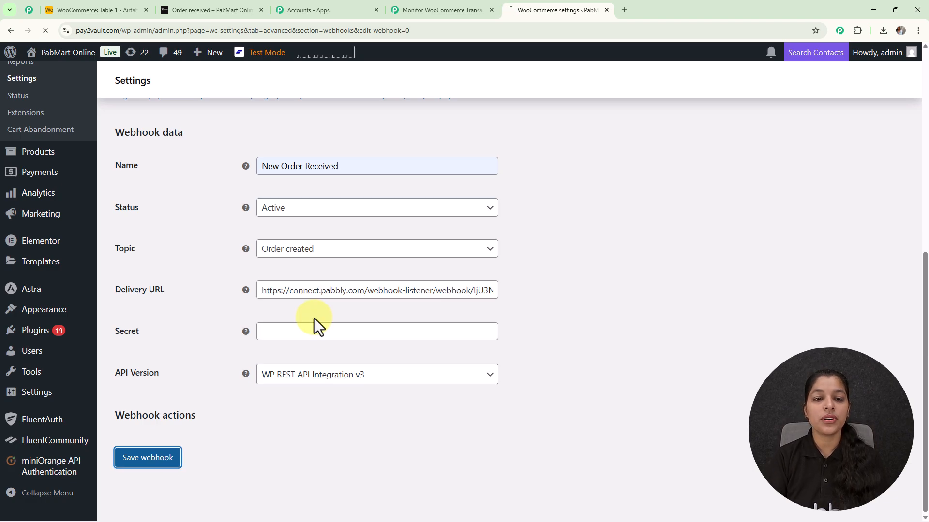
scroll(279, 292, down, 3)
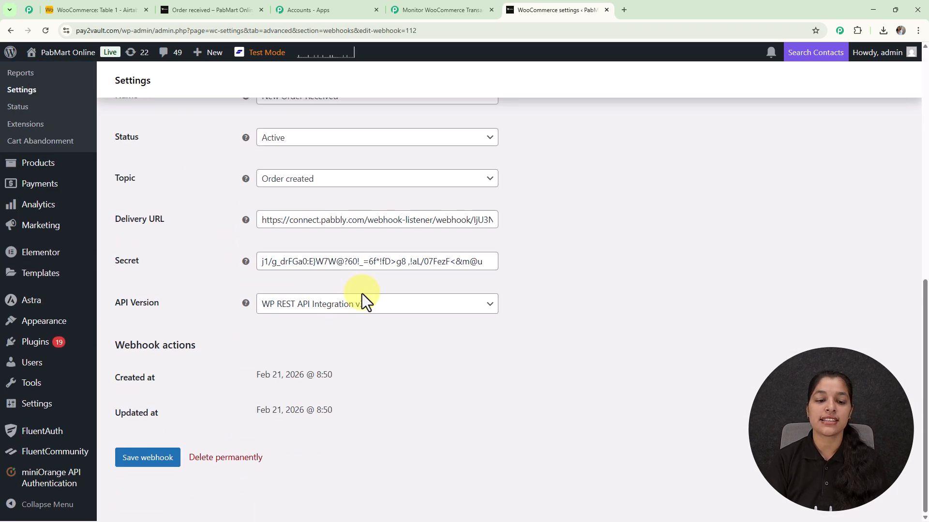
Switch back to the Pabbly Connect workflow and recapture the WooCommerce trigger's webhook response.
click(441, 7)
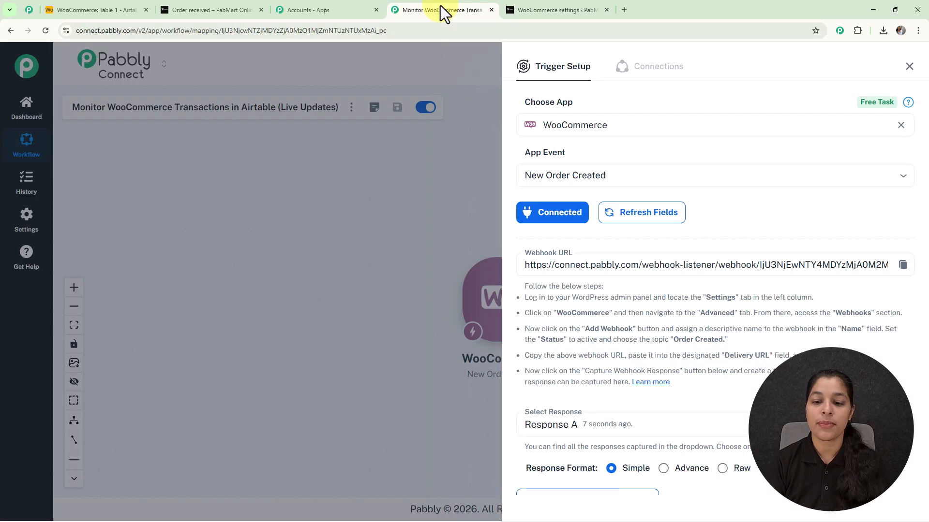
scroll(668, 356, down, 4)
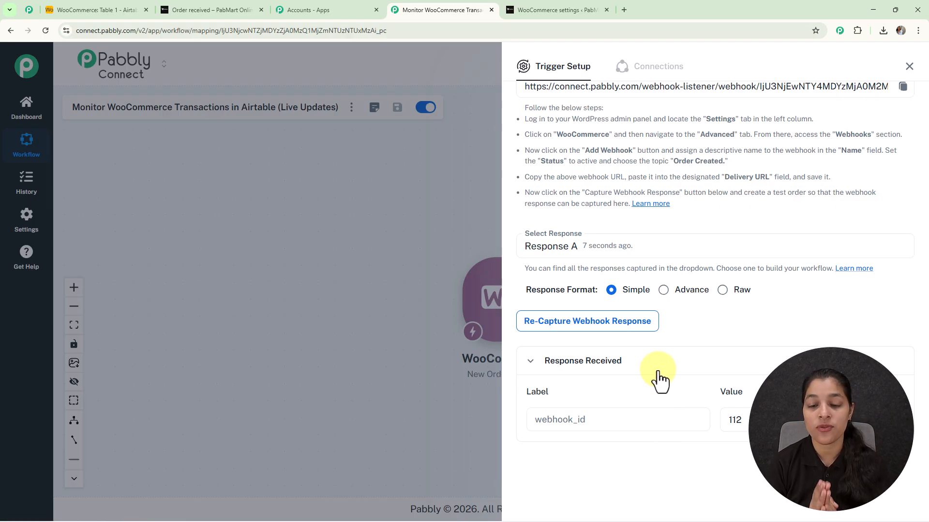
click(587, 335)
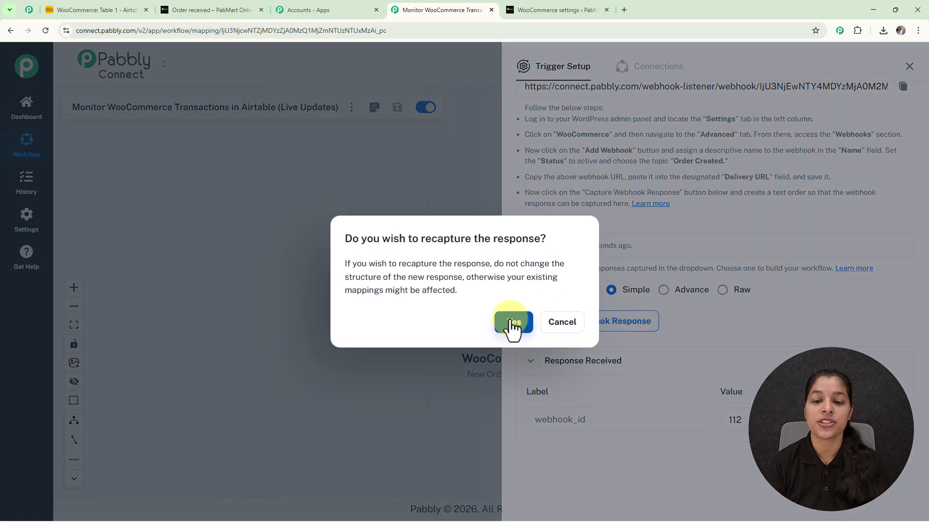
click(514, 321)
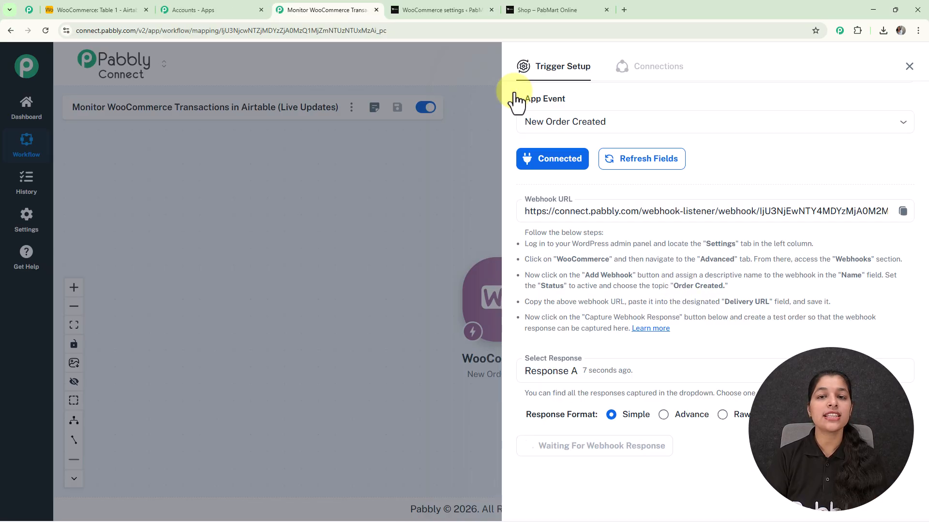
In the PabMart Online shop, add the RadiantGlow Vitamin C Serum to the cart and proceed to checkout.
click(557, 2)
scroll(452, 173, down, 10)
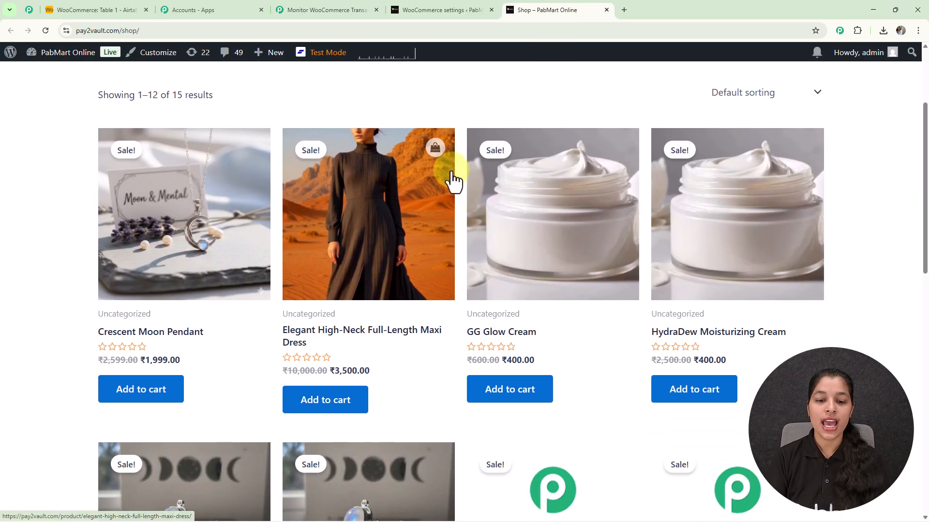
scroll(451, 169, down, 7)
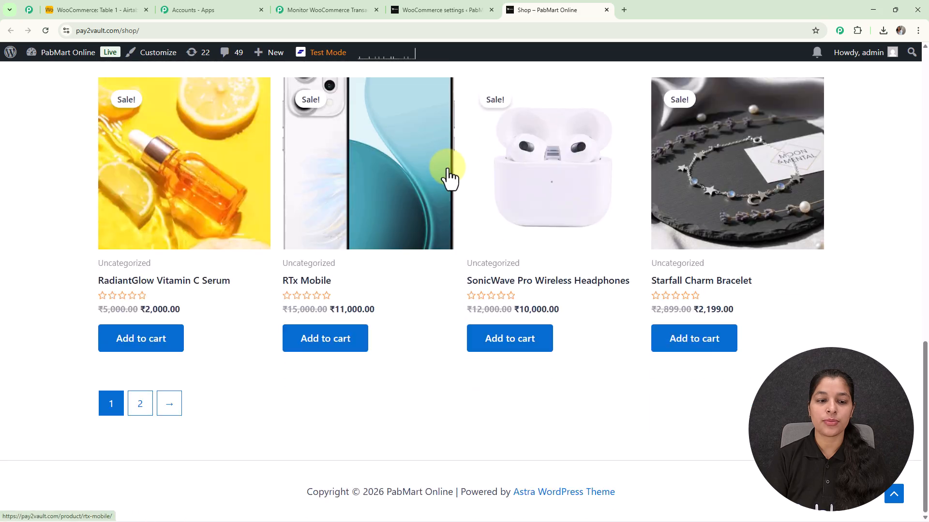
click(156, 214)
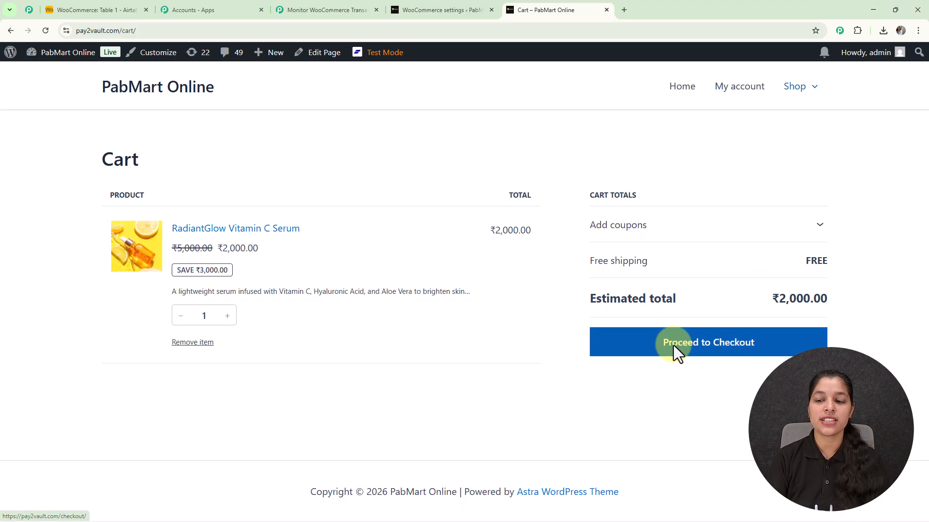
click(673, 346)
Complete the checkout with the test customer's contact and shipping details, and place the order with Free shipping and Cash on delivery.
scroll(554, 216, up, 2)
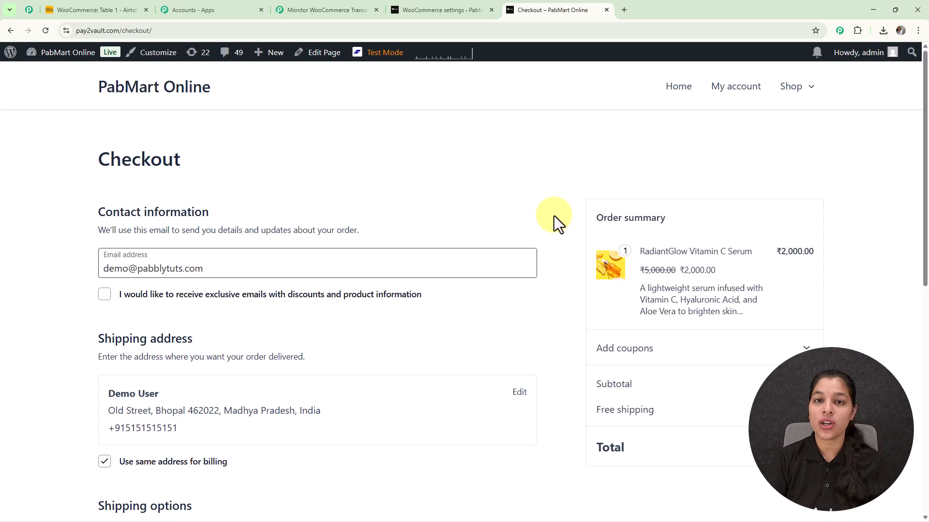
scroll(484, 222, down, 2)
scroll(473, 220, up, 2)
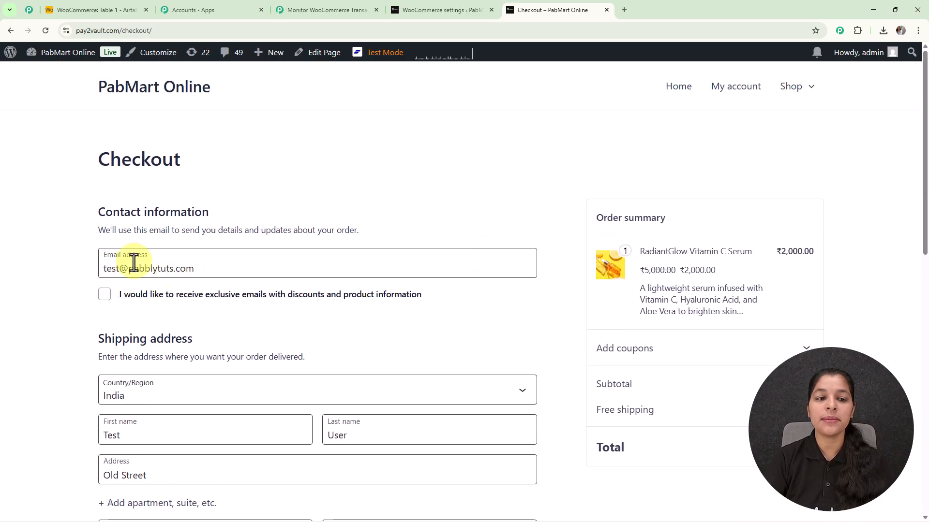
scroll(207, 257, down, 3)
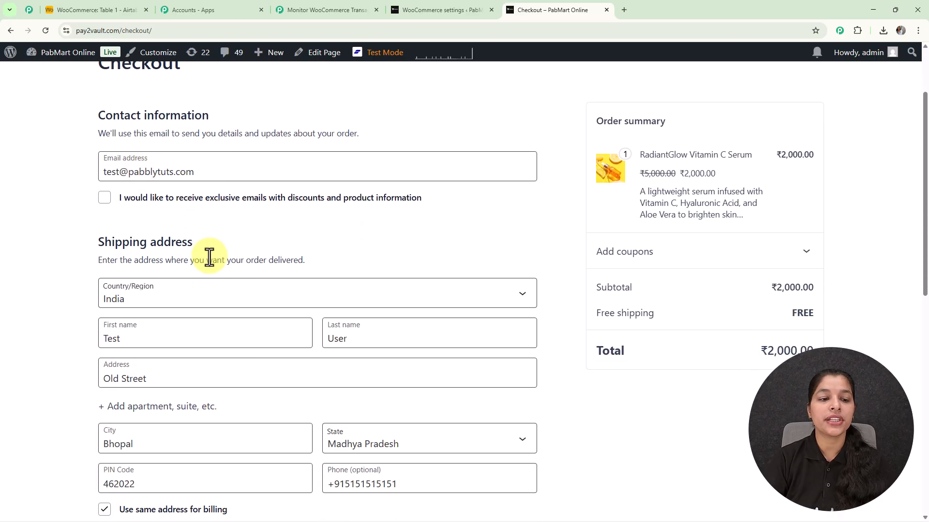
scroll(209, 257, down, 1)
scroll(353, 251, down, 1)
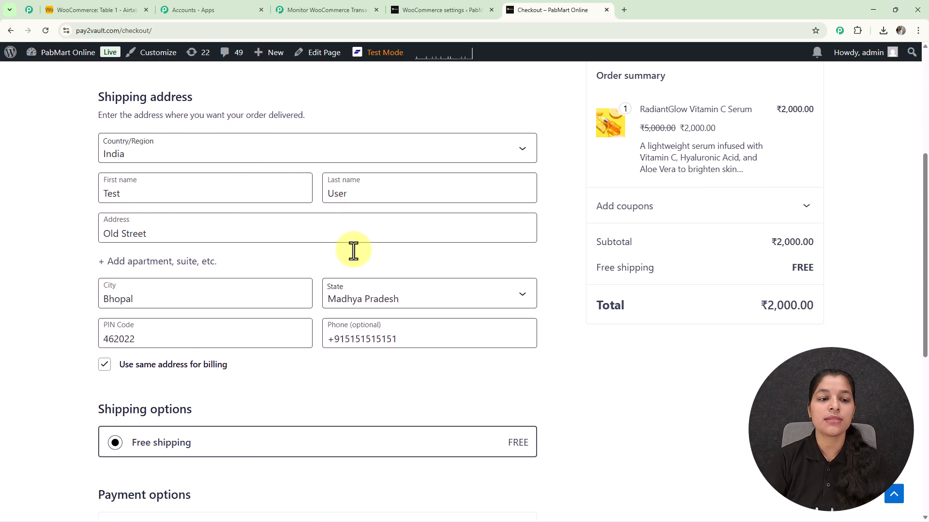
scroll(283, 249, down, 1)
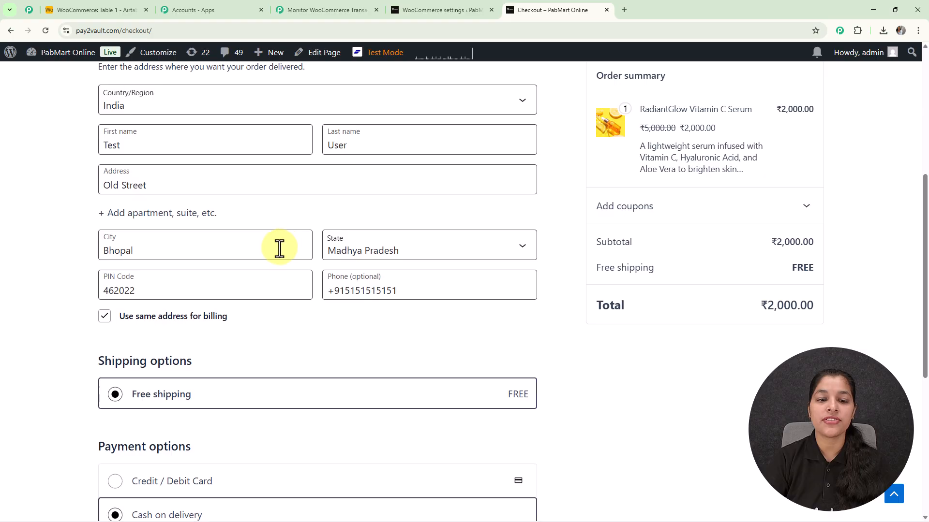
scroll(379, 240, down, 1)
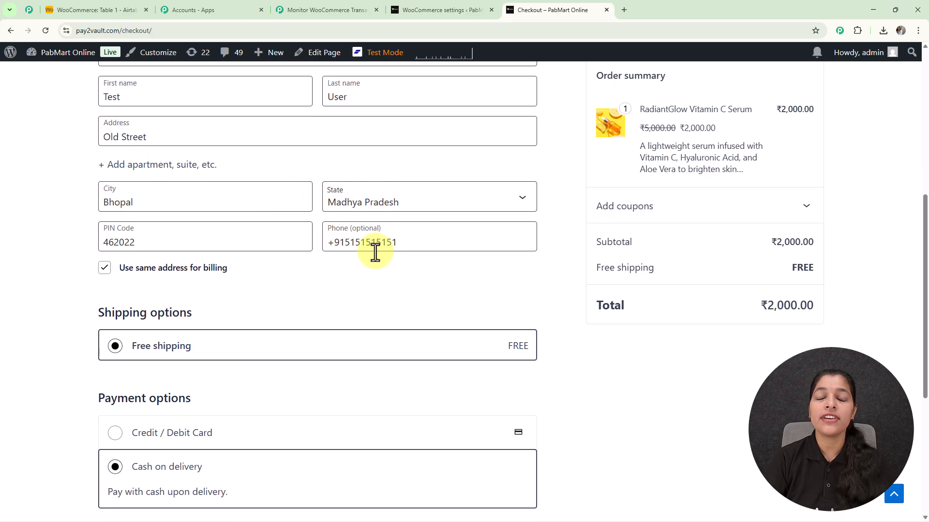
scroll(375, 251, down, 4)
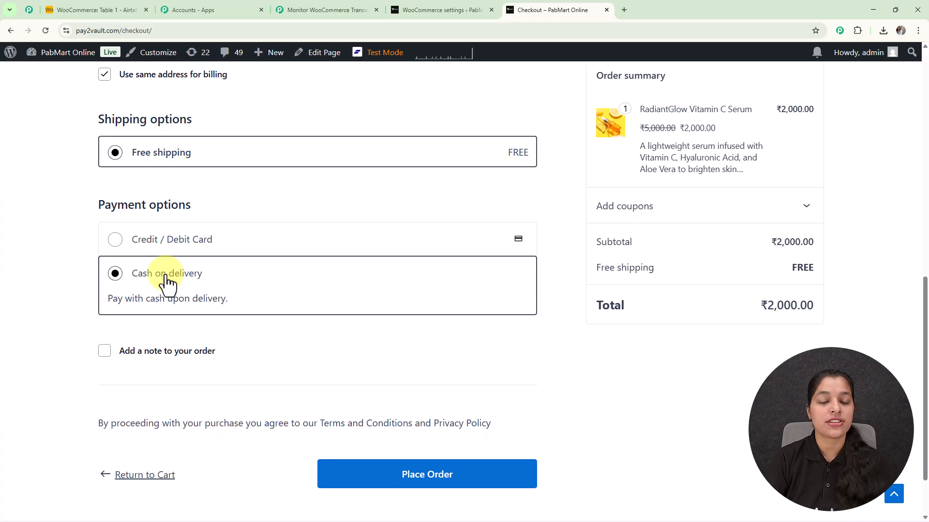
scroll(166, 281, down, 2)
click(356, 384)
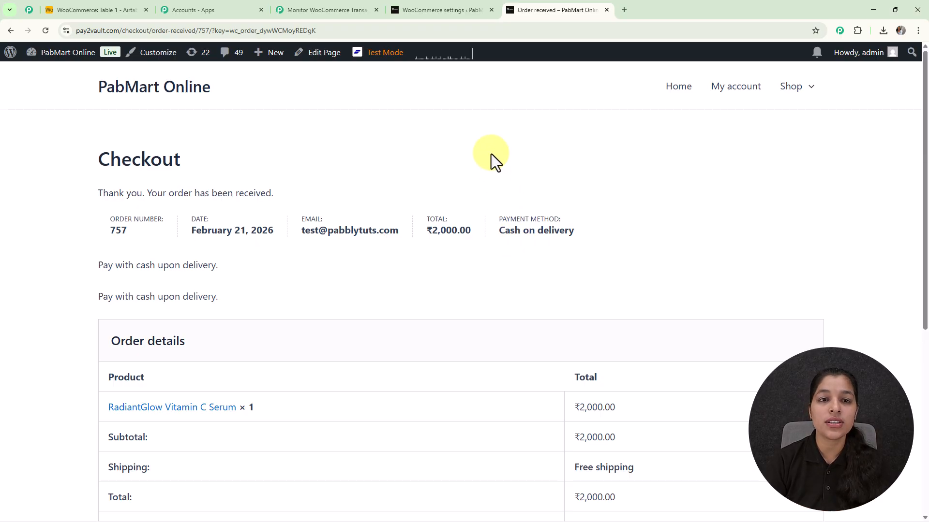
Switch back to the Pabbly Connect workflow and review the captured order's item and shipping details in the webhook response.
click(336, 9)
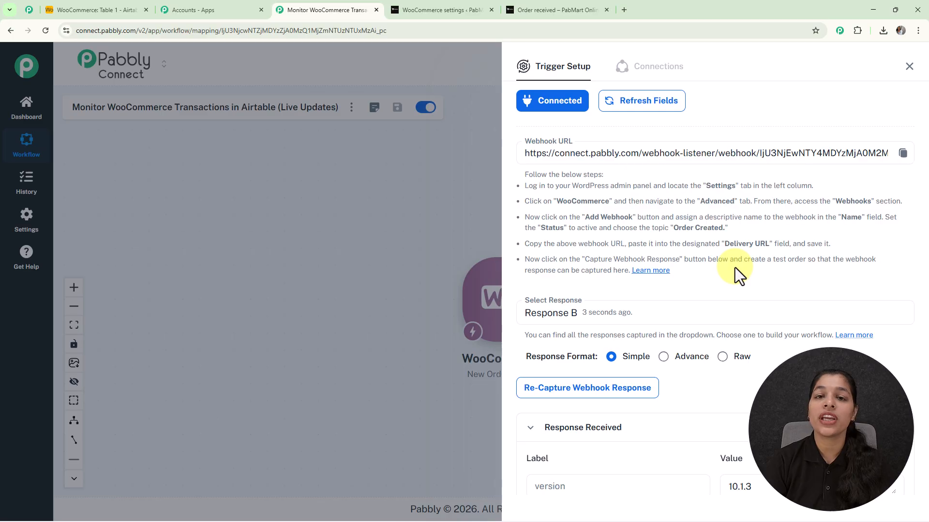
scroll(735, 267, down, 5)
scroll(735, 353, down, 4)
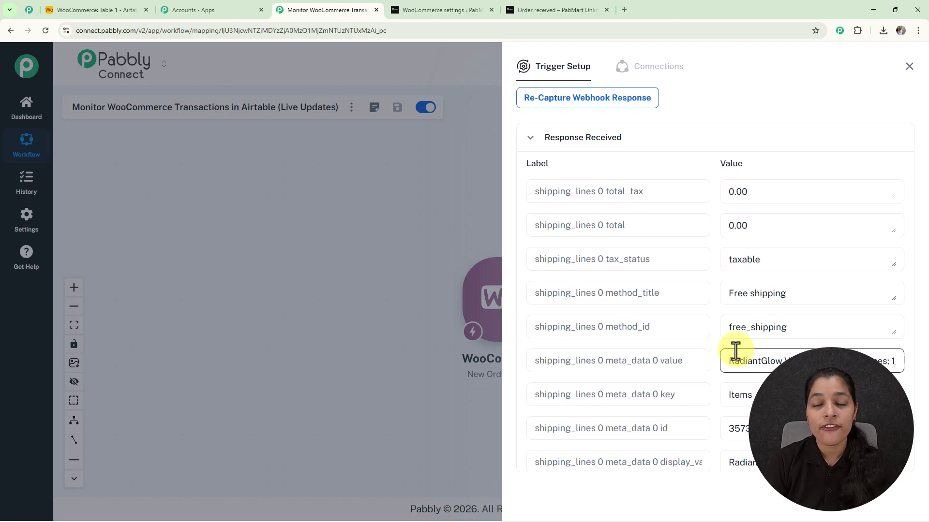
scroll(736, 352, down, 2)
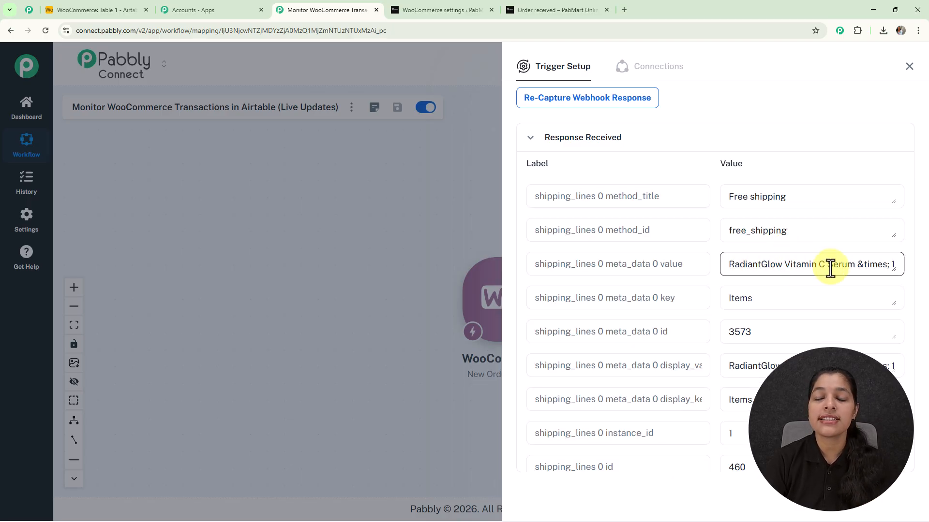
scroll(830, 267, down, 7)
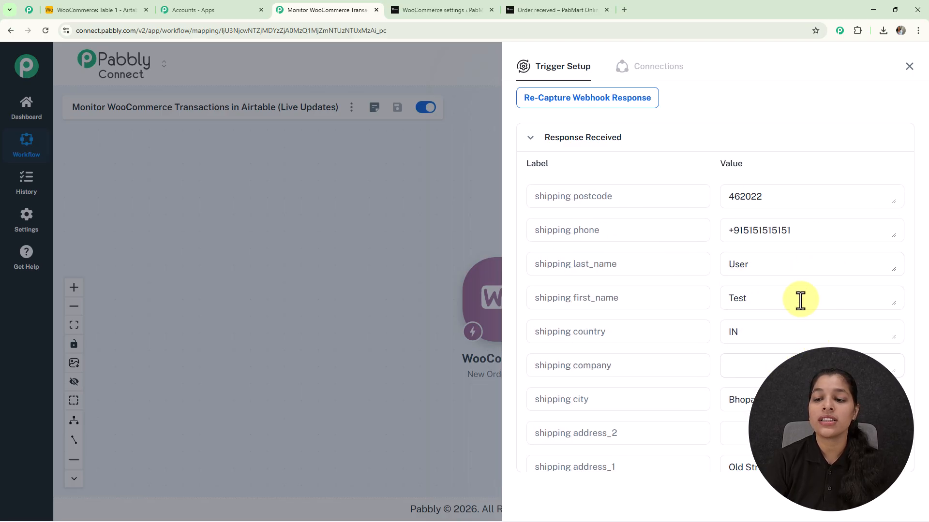
scroll(799, 300, up, 1)
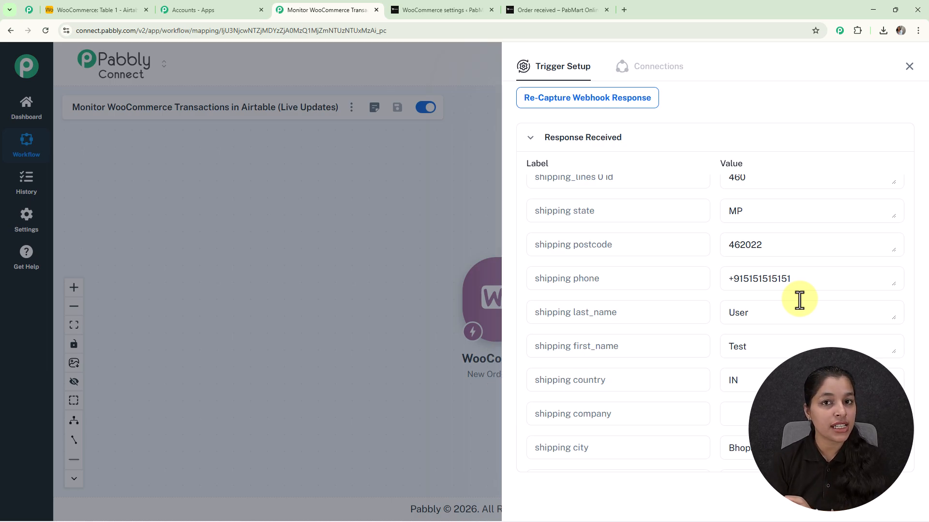
Close the trigger setup and add an action step after the WooCommerce trigger.
click(909, 67)
scroll(525, 312, up, 3)
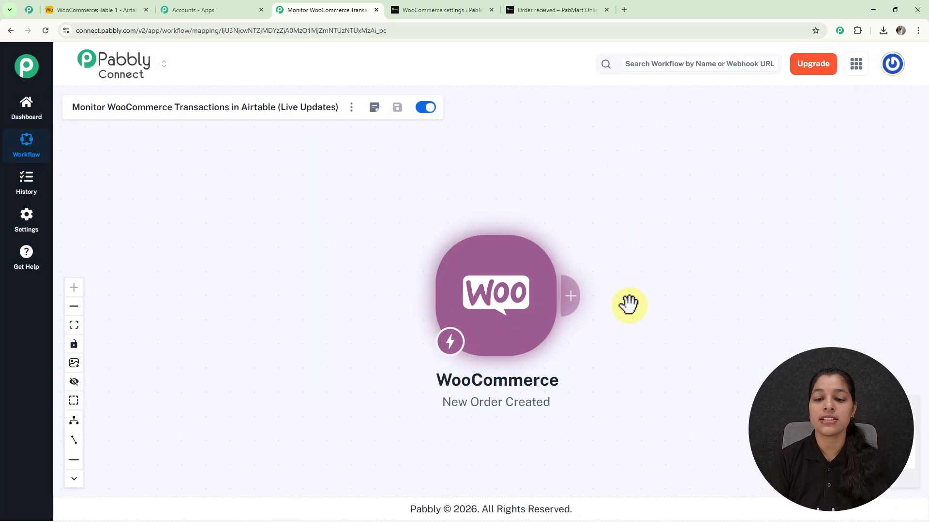
drag(629, 303, 472, 275)
click(416, 282)
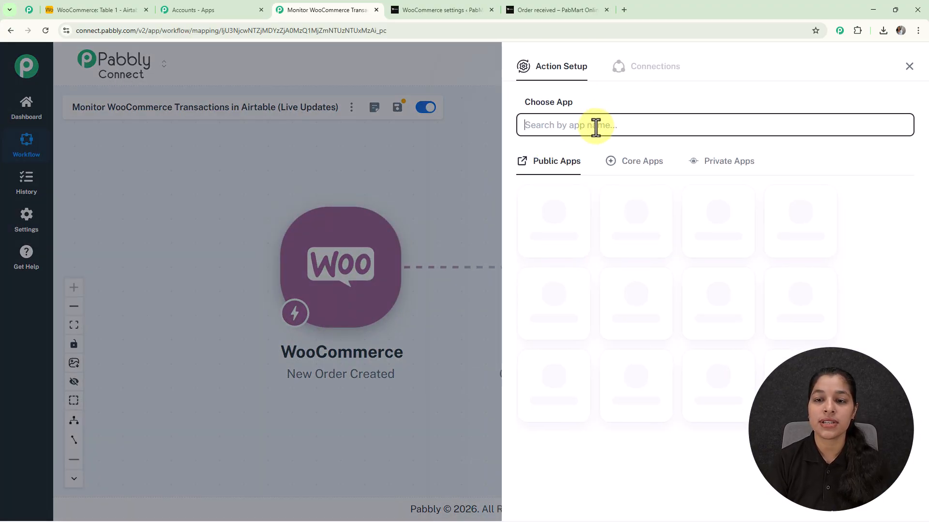
Set the action's app to Airtable and its event to Create Record.
click(595, 125)
text(Airta)
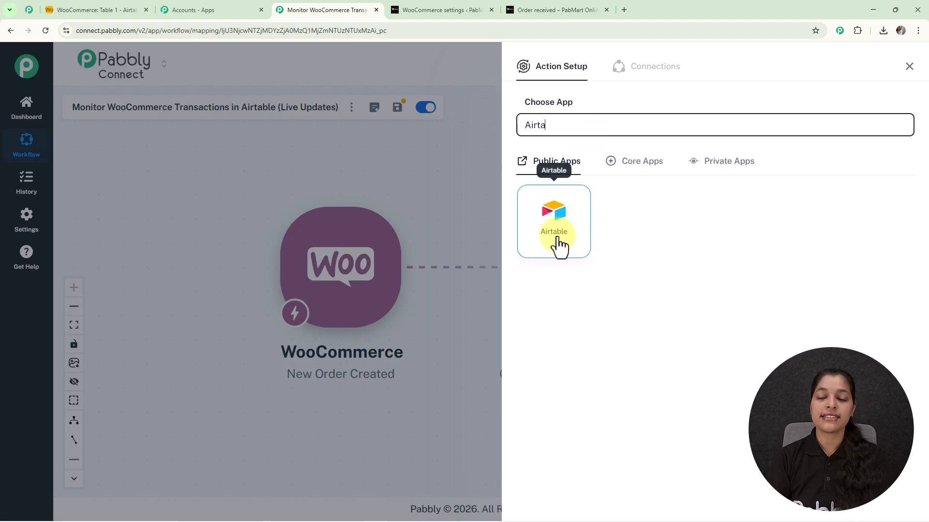
click(556, 244)
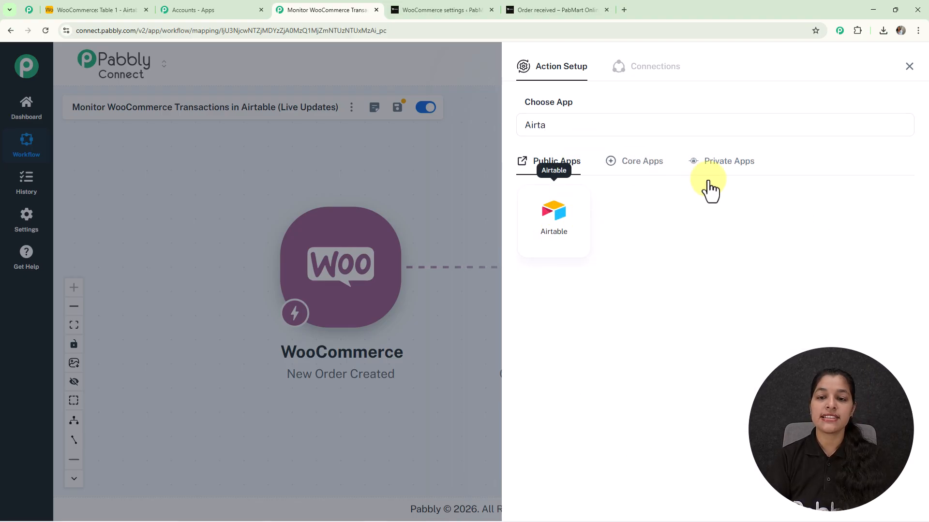
click(635, 173)
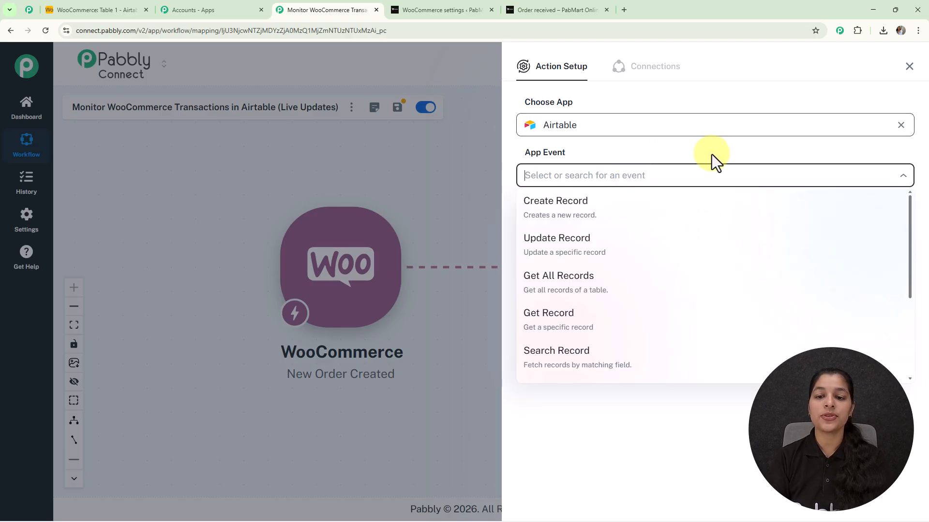
click(556, 220)
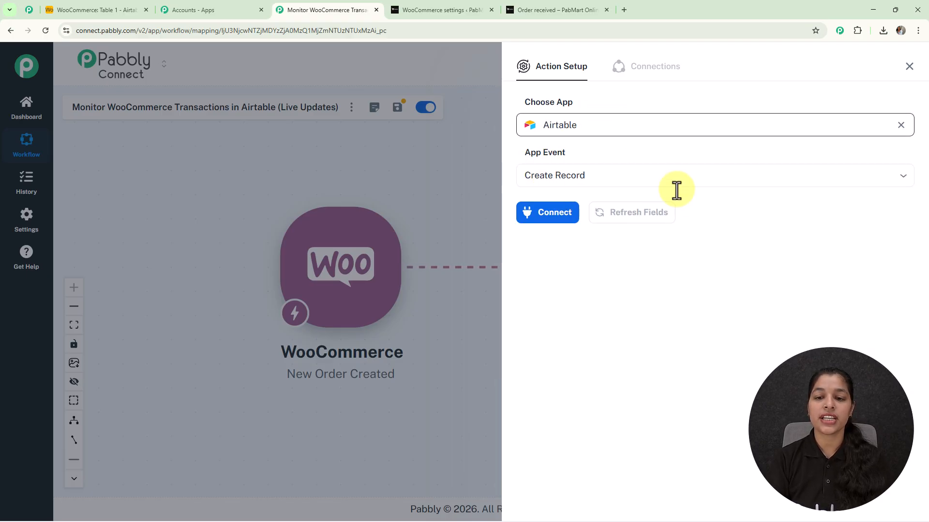
Add a new Airtable connection for the action, granting Pabbly Connect access to all resources.
click(551, 213)
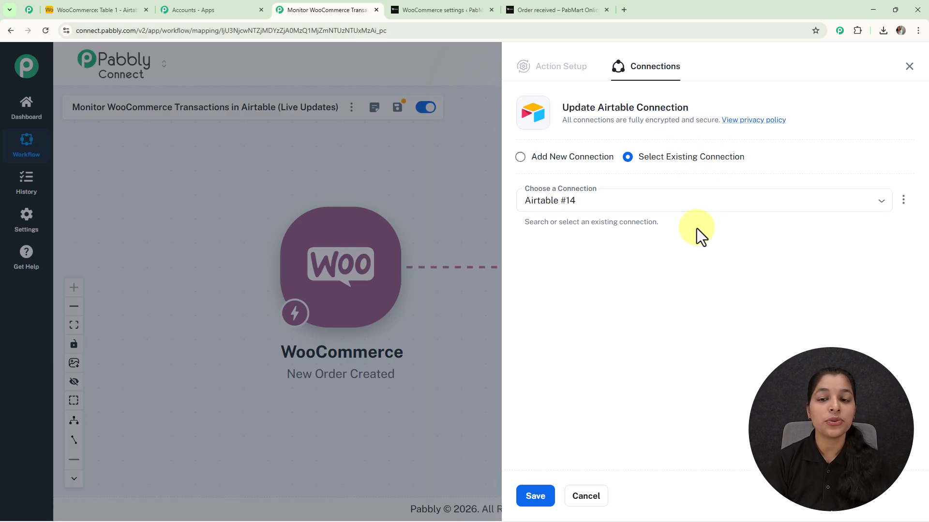
click(521, 157)
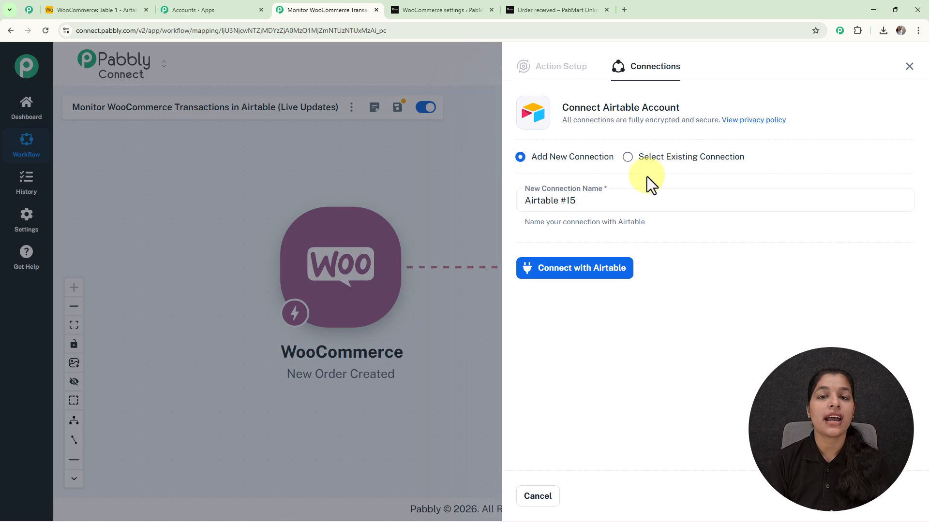
click(553, 270)
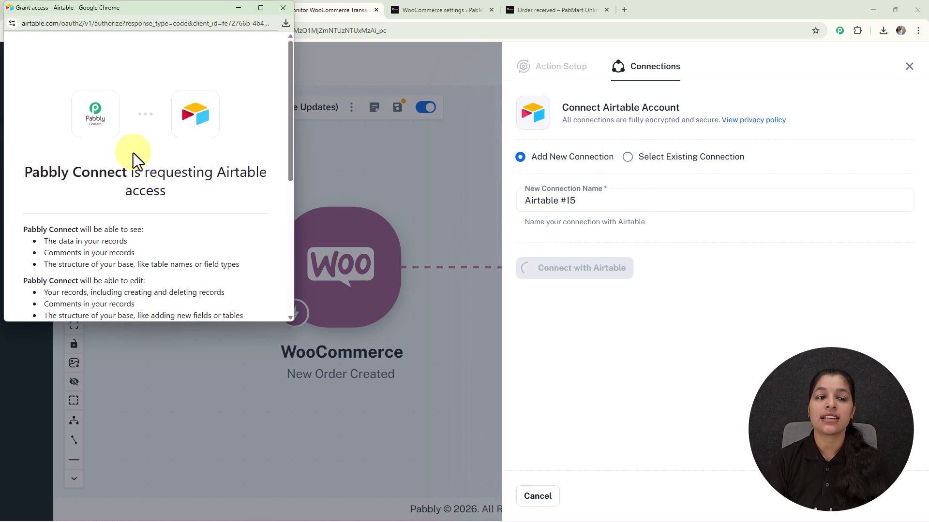
scroll(159, 191, down, 5)
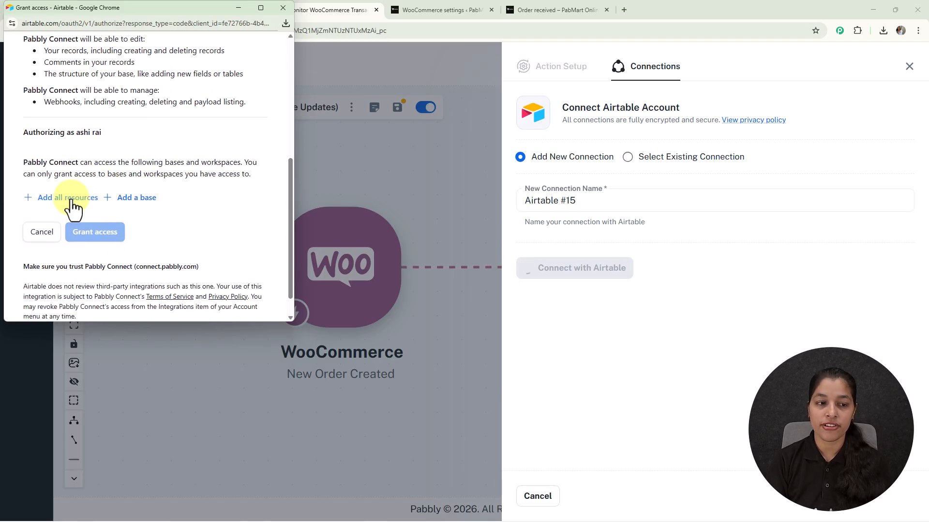
click(71, 199)
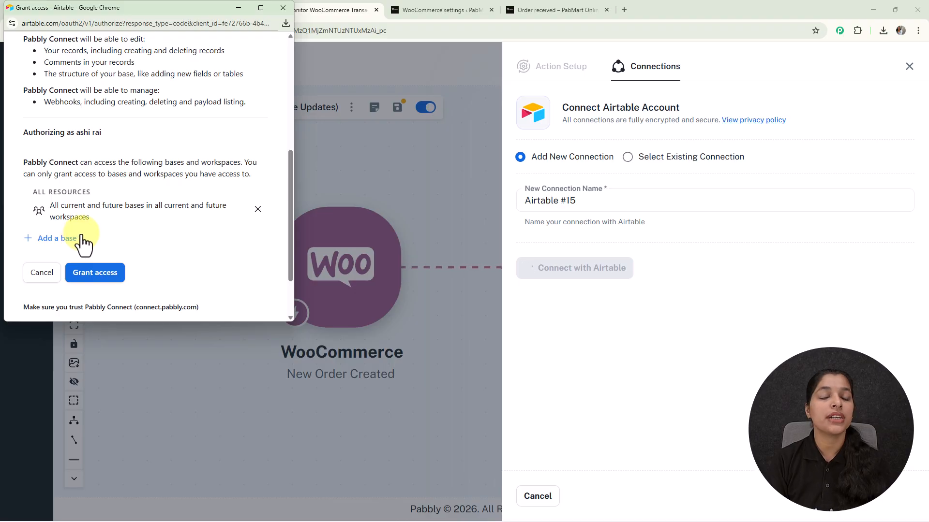
scroll(82, 233, down, 2)
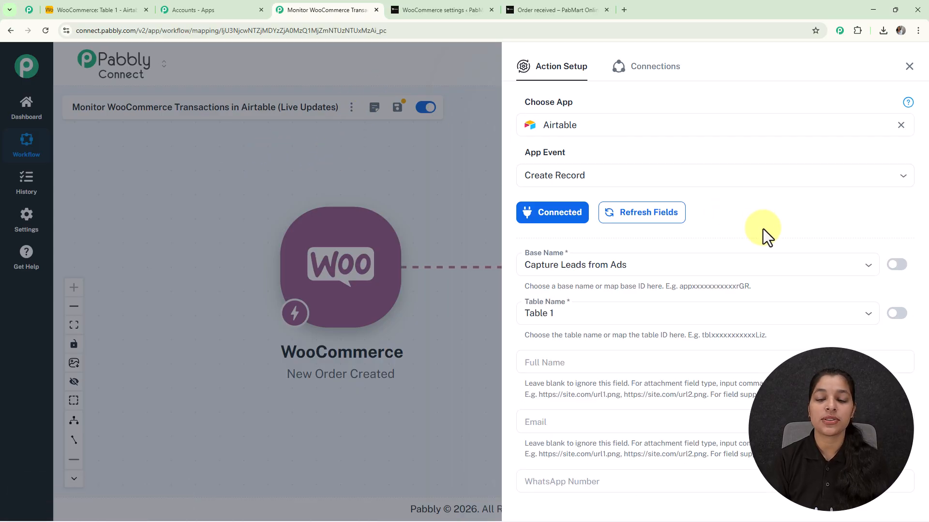
Set the Airtable action's base to WooCommerce.
scroll(762, 229, down, 3)
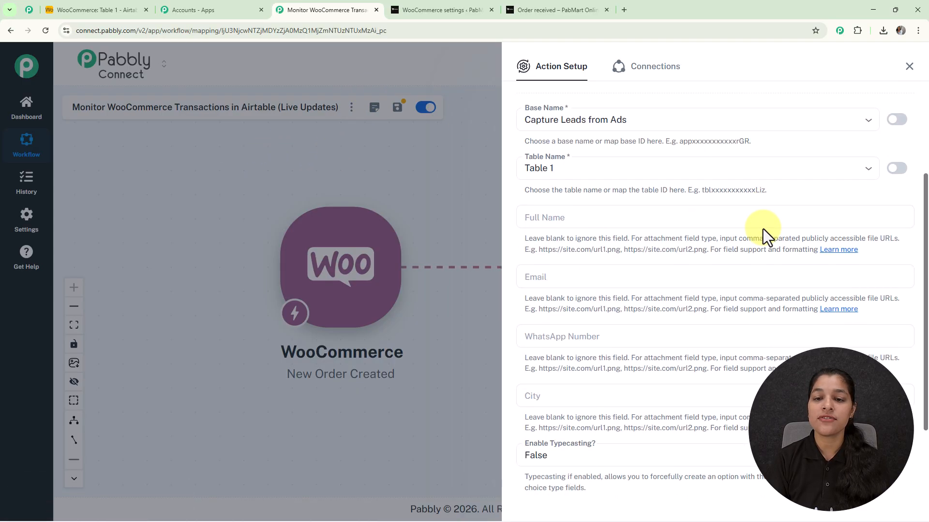
click(868, 122)
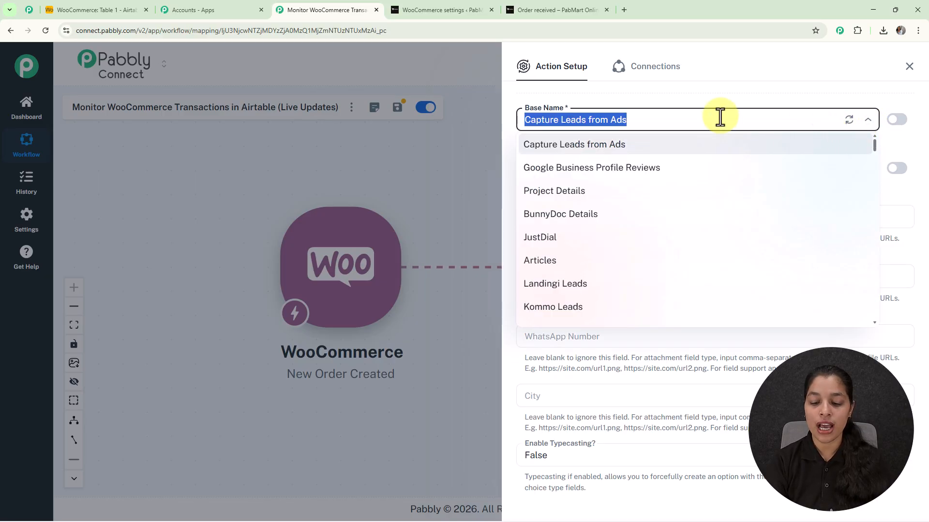
text(w)
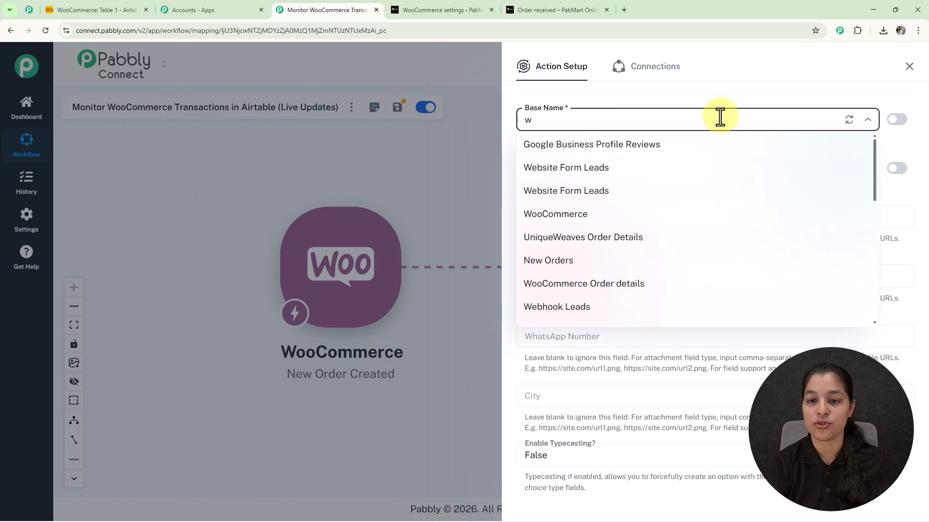
text(oo)
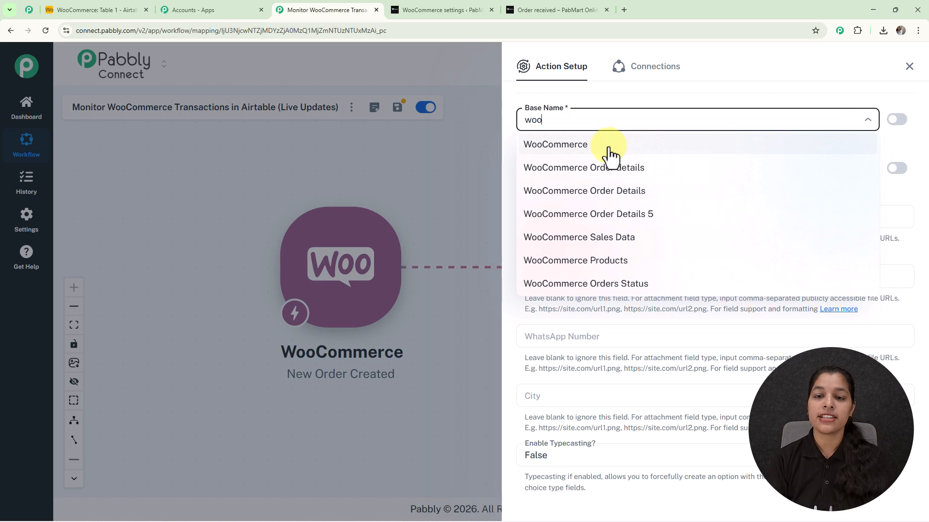
click(610, 145)
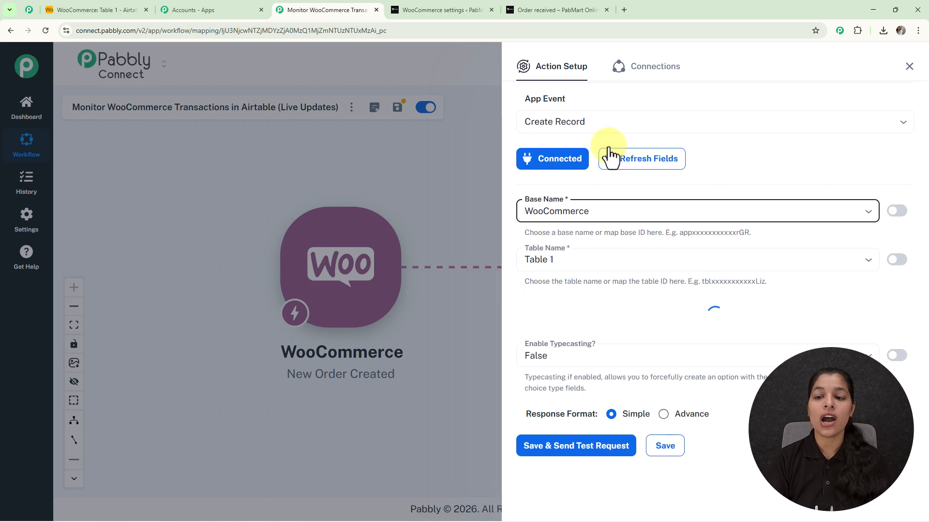
Map the Airtable record's Name field to the WooCommerce order's shipping first_name.
scroll(619, 180, down, 4)
scroll(651, 273, up, 5)
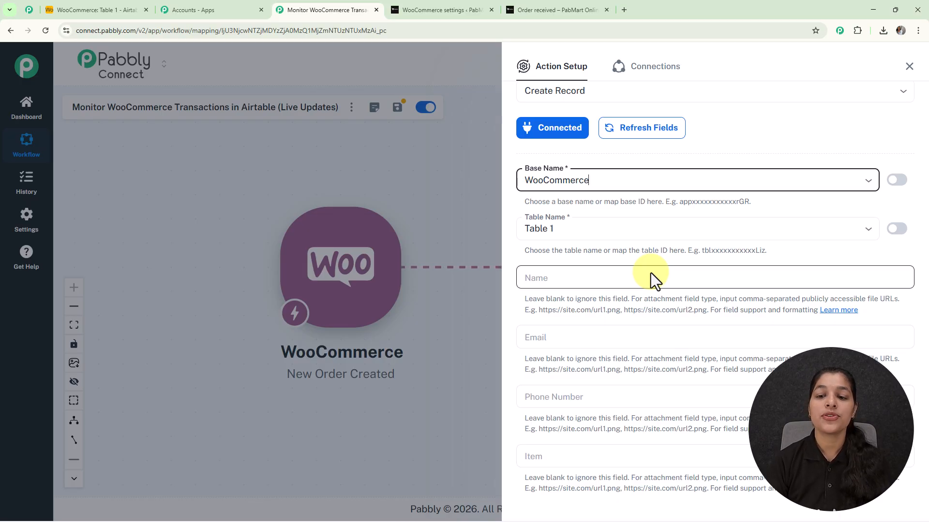
scroll(651, 273, down, 3)
scroll(651, 273, down, 5)
scroll(651, 273, up, 5)
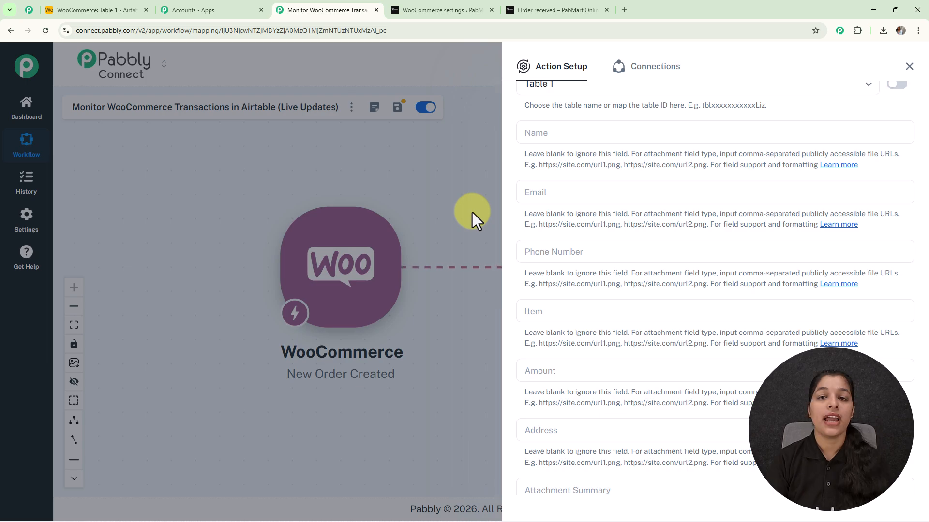
click(576, 135)
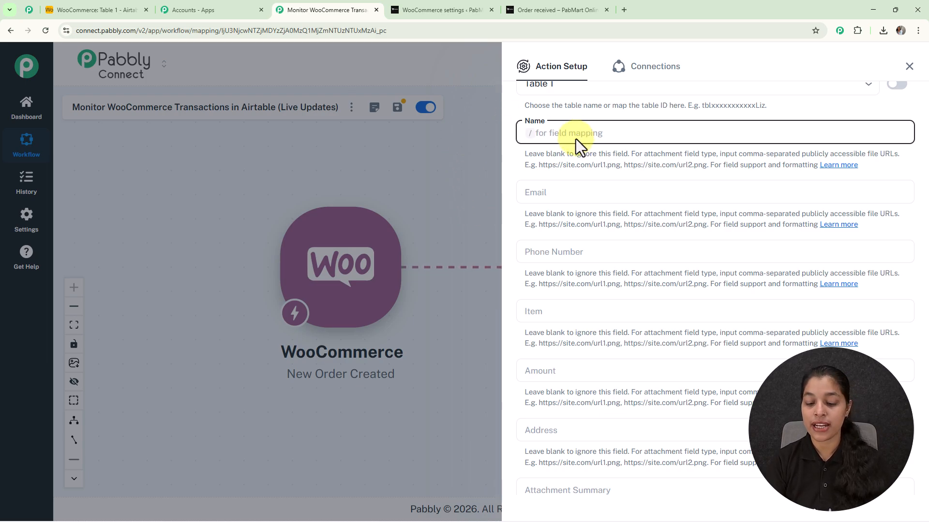
text(/)
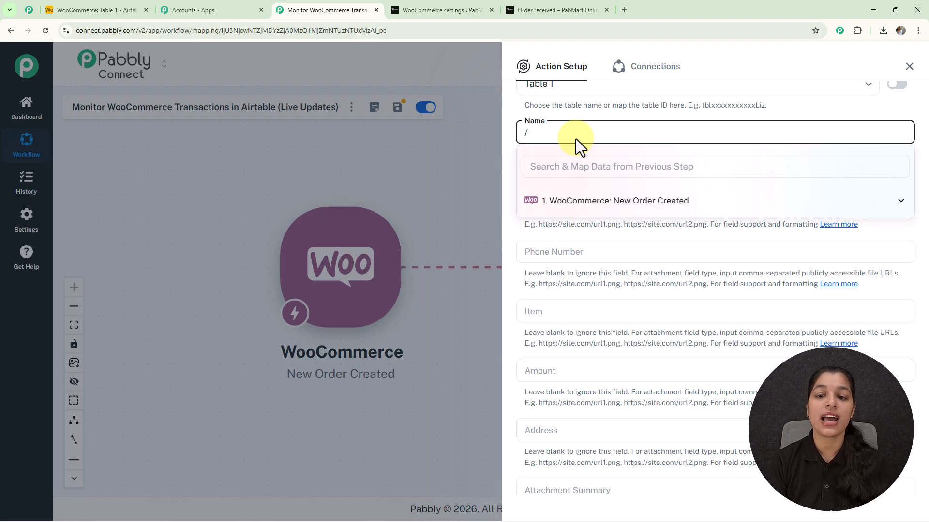
click(642, 199)
scroll(648, 260, down, 10)
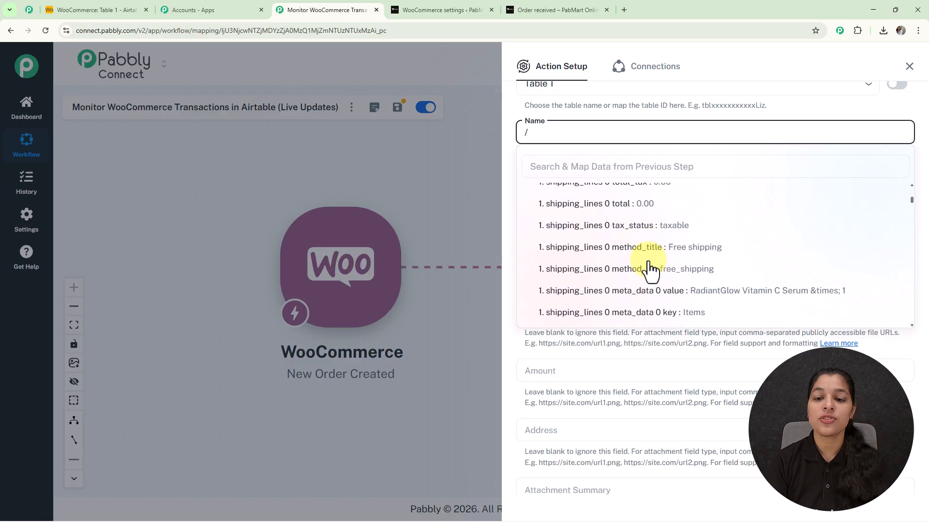
scroll(648, 263, down, 5)
scroll(649, 266, up, 2)
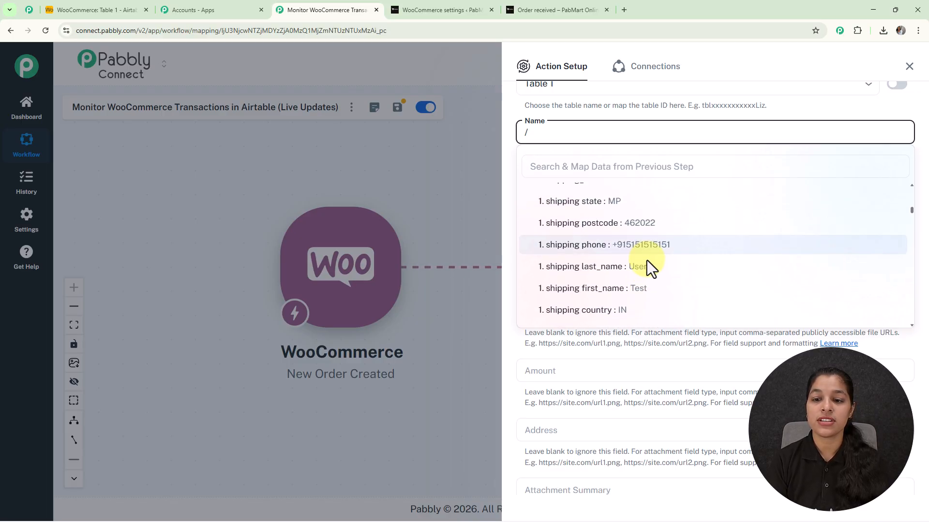
click(647, 289)
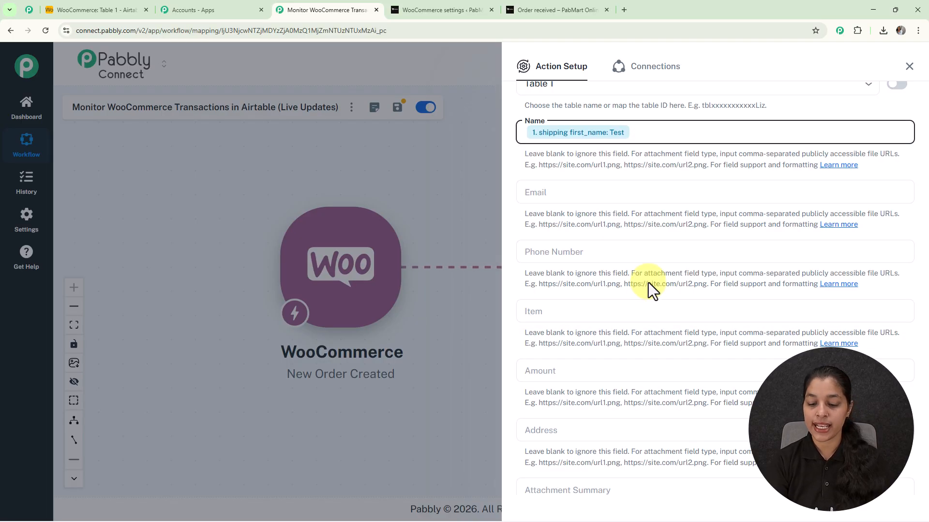
Add the order's shipping last_name after the first name in the Name field, separated by a space.
text(/)
click(645, 203)
scroll(628, 310, down, 10)
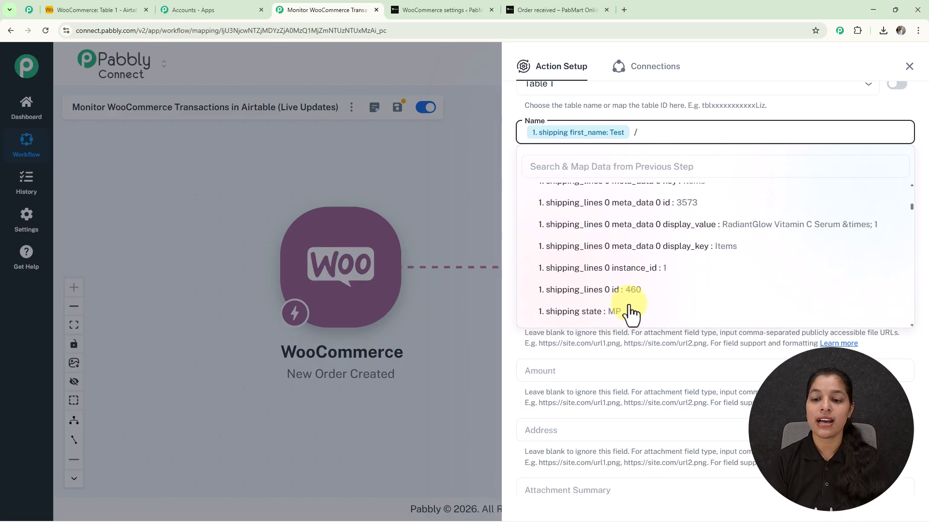
click(628, 266)
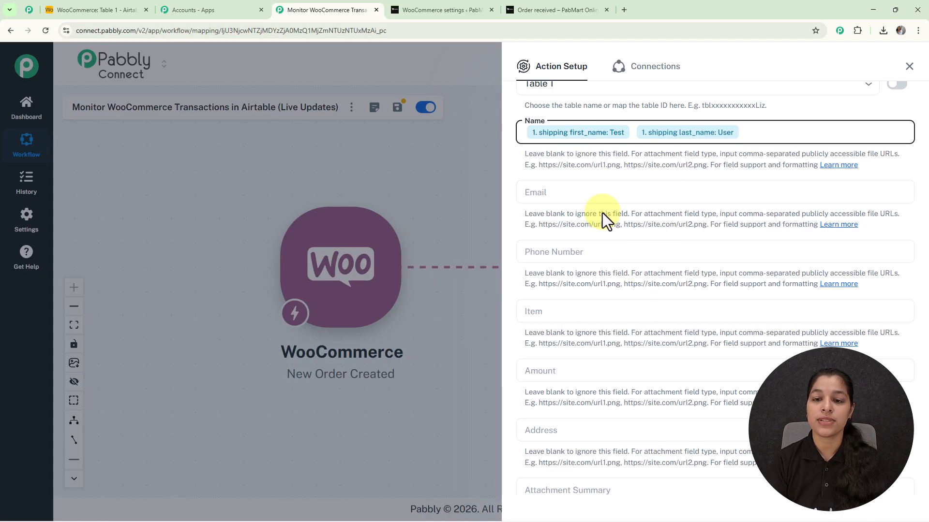
Map the Email field to the WooCommerce order's billing email.
click(601, 199)
text(/)
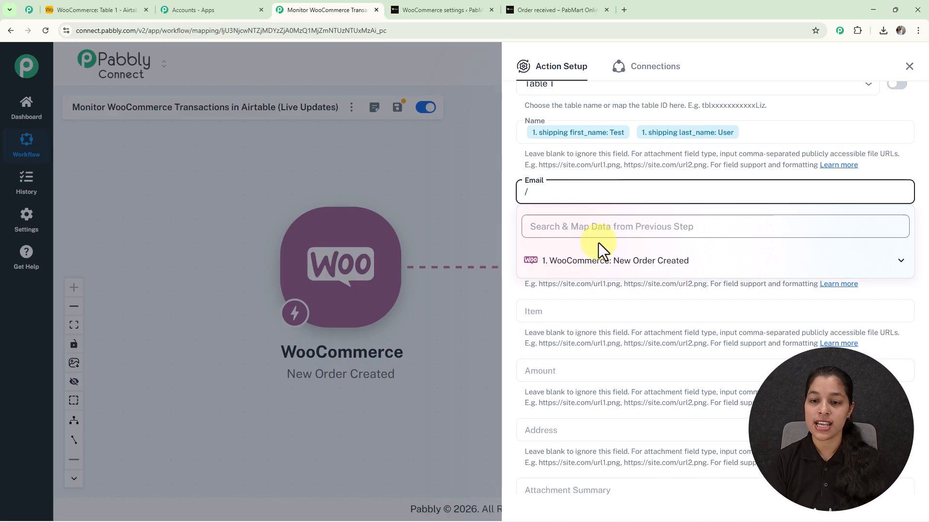
text(ema)
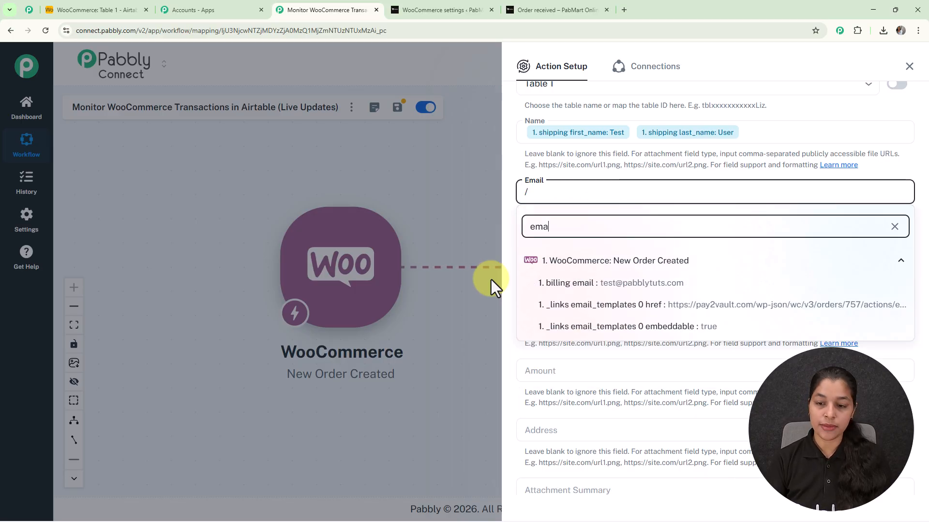
click(614, 282)
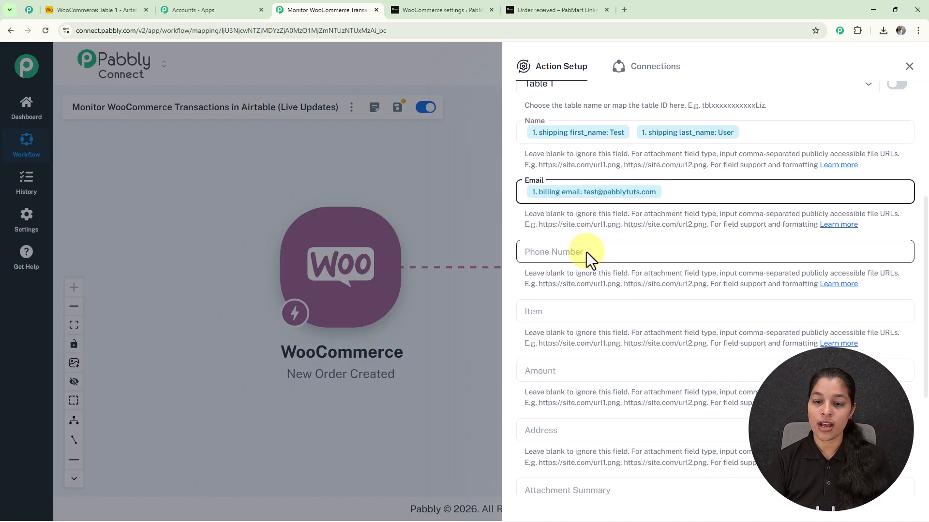
Map the Phone Number field to the WooCommerce order's billing phone.
click(587, 252)
text(/)
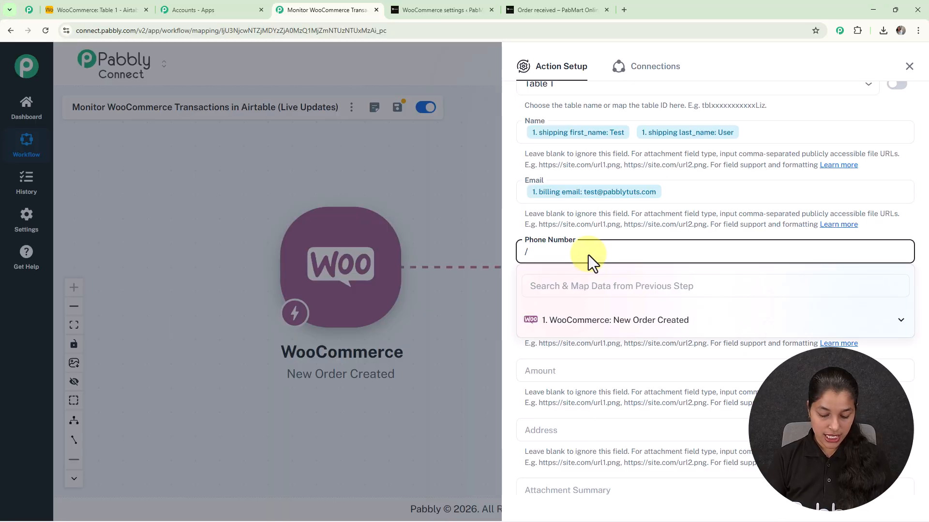
click(586, 278)
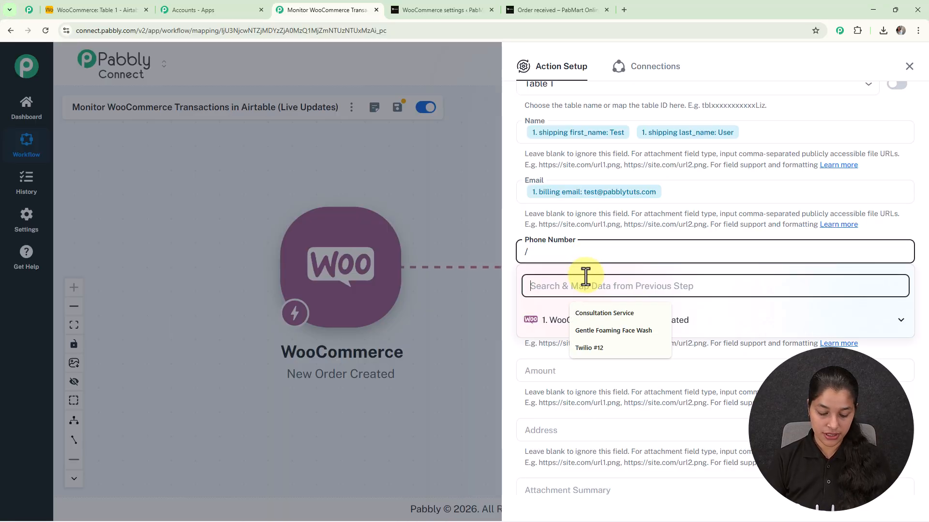
text(ph)
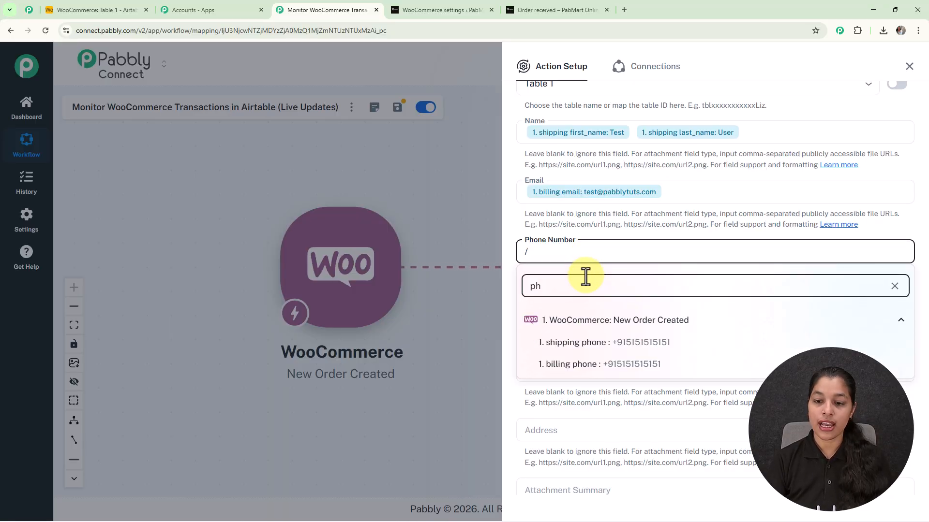
click(593, 364)
Map the Item field to the order's line_items 0 name.
scroll(593, 320, down, 3)
click(605, 161)
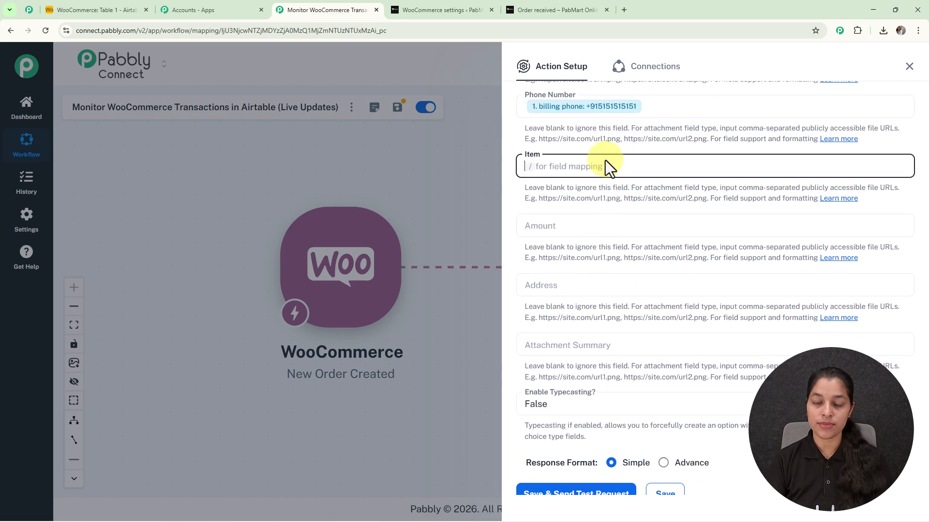
text(/)
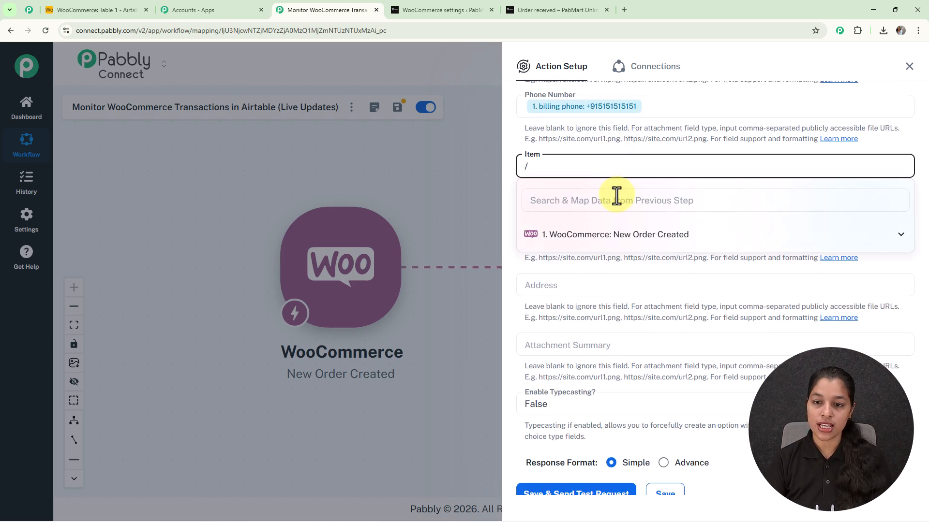
text(ite)
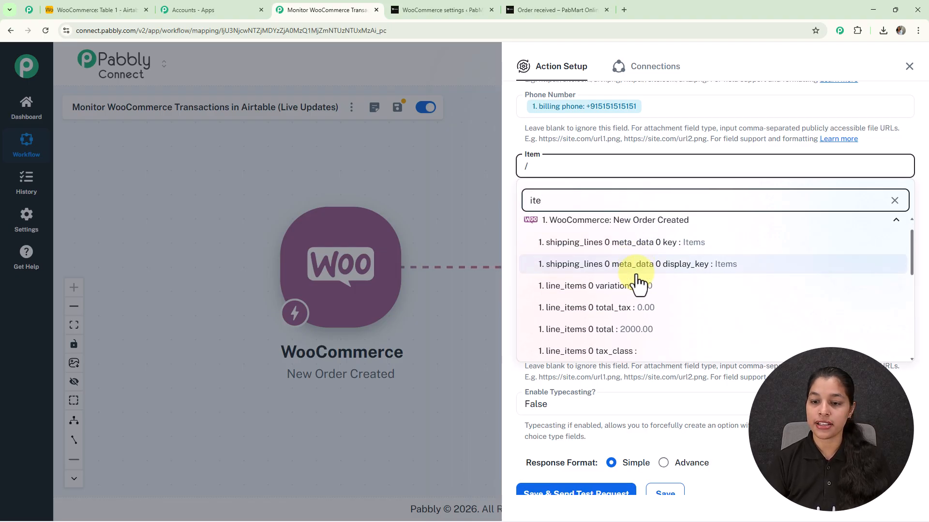
scroll(637, 284, down, 6)
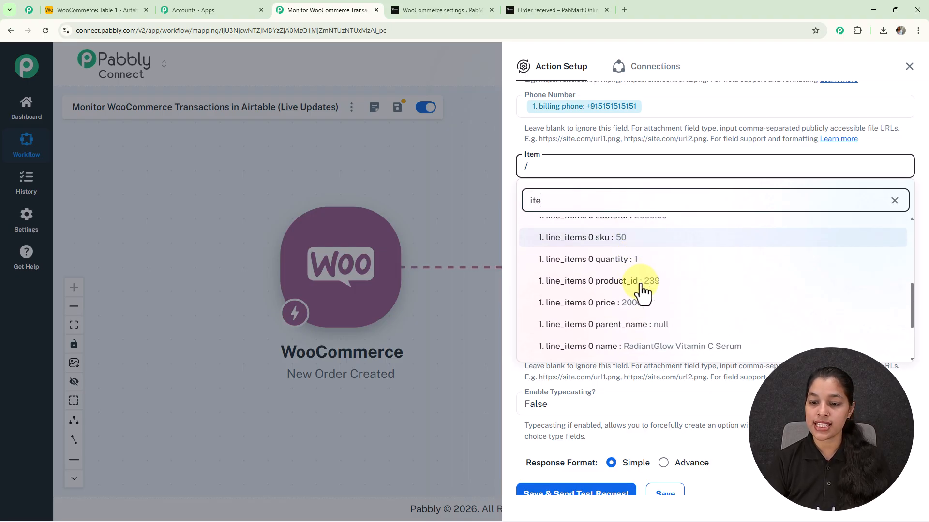
click(647, 264)
Map the Amount field to the order's line_items 0 price.
click(613, 229)
text(/)
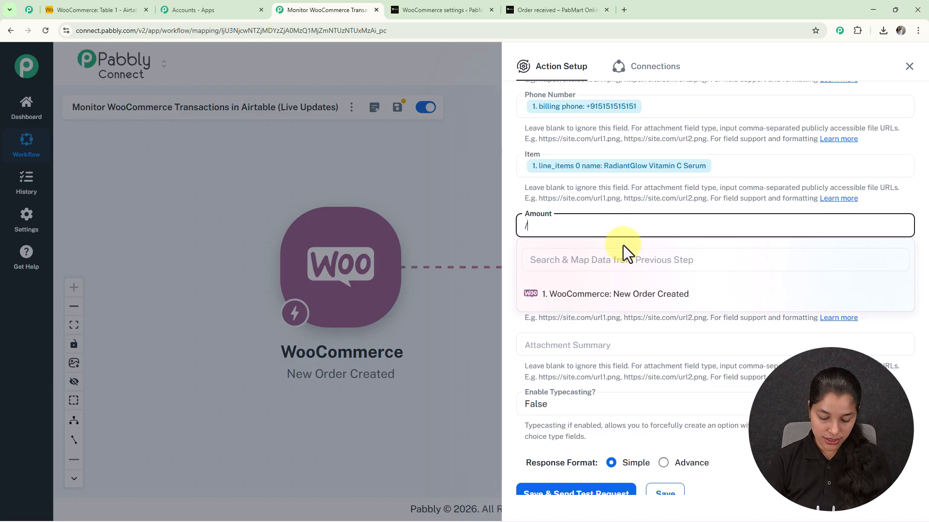
click(616, 266)
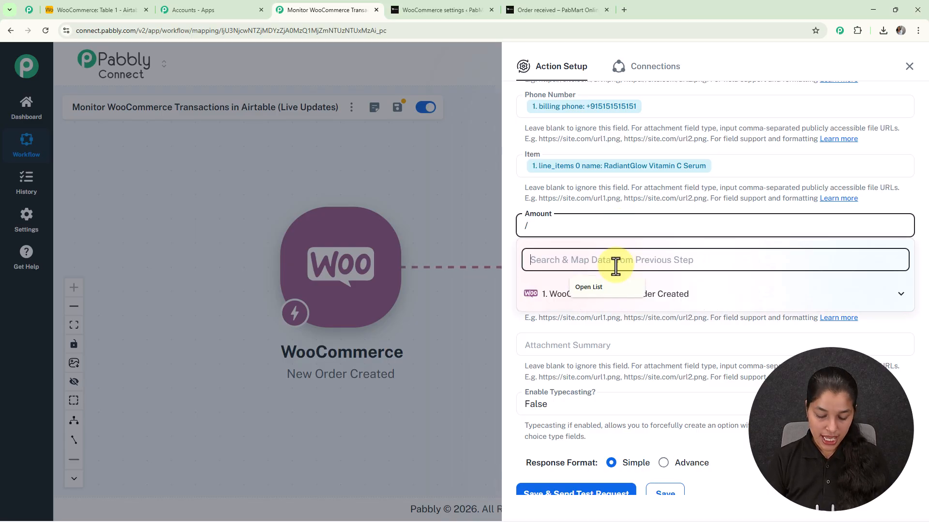
text(pri)
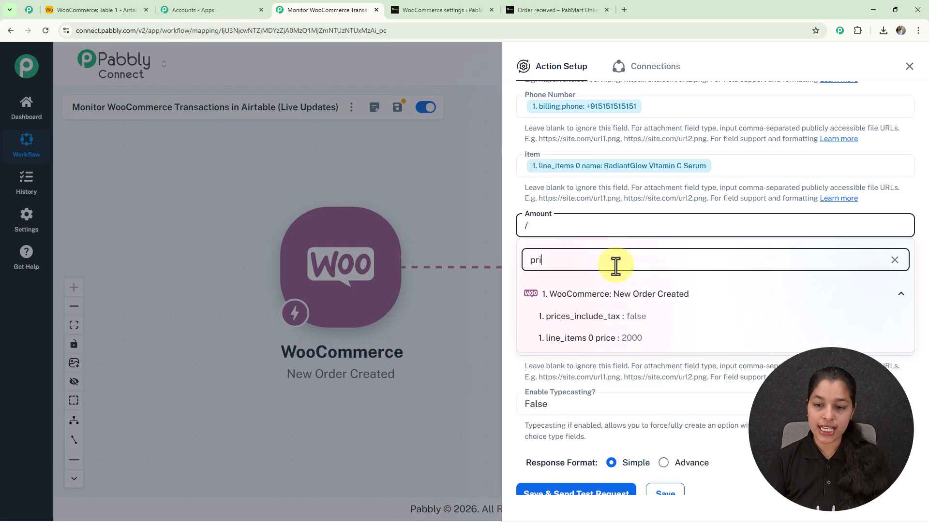
click(609, 338)
Map the Address field to the order's shipping address_1.
scroll(631, 219, down, 1)
click(616, 239)
text(/)
click(615, 272)
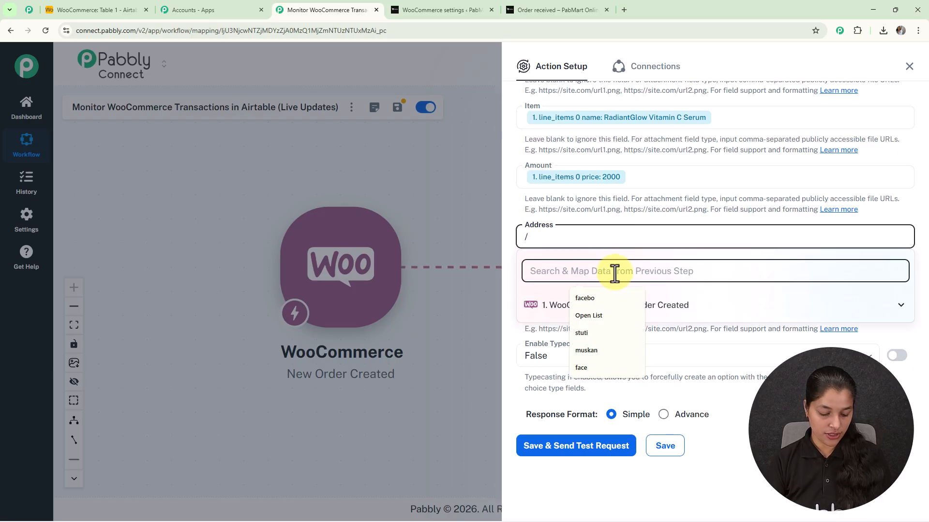
text(add)
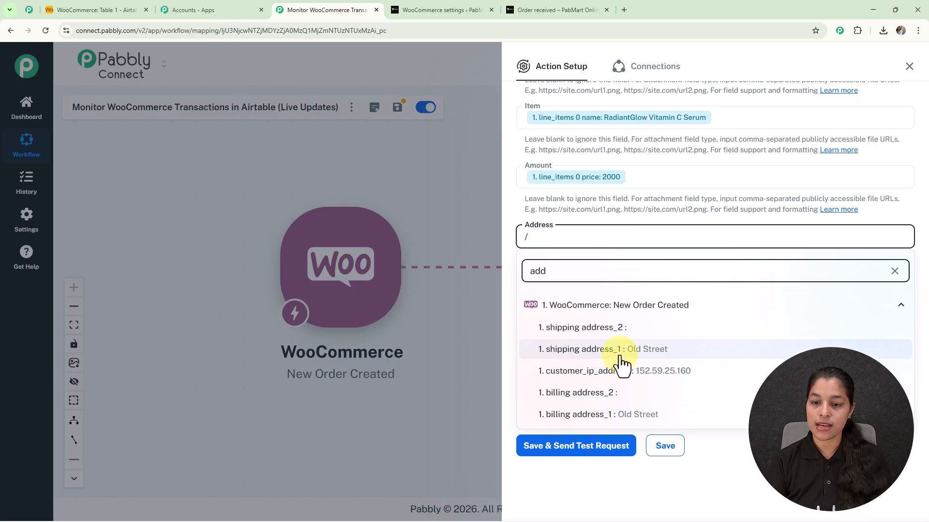
click(621, 357)
Add the order's shipping city after the street in the Address field, separated by a space.
text(n)
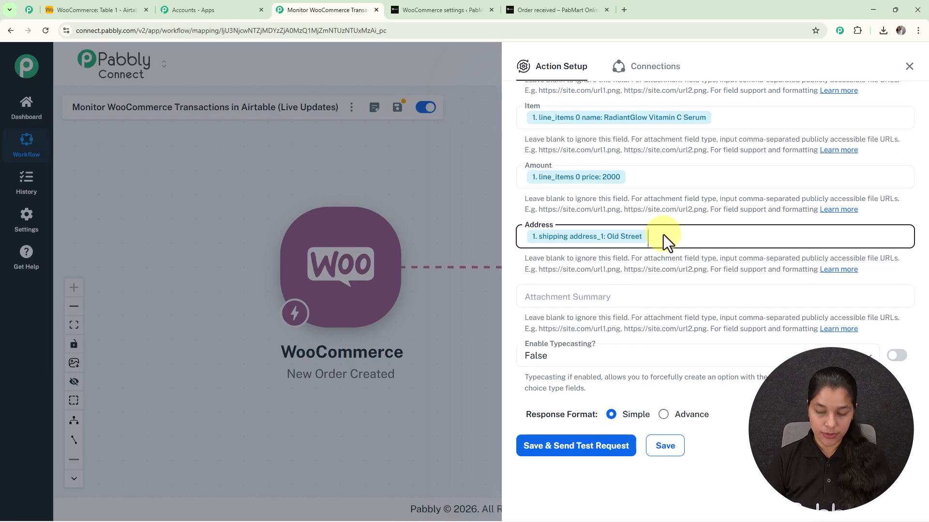
text(/)
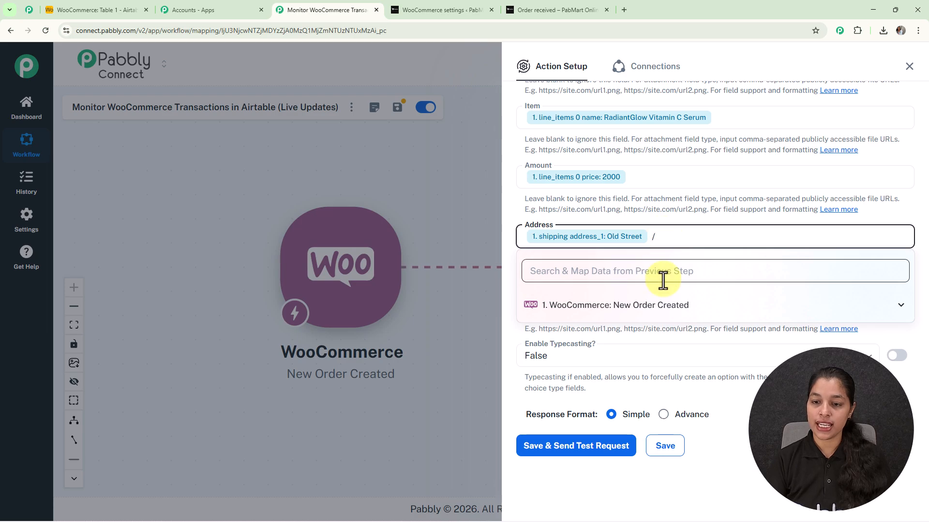
click(663, 272)
text(city)
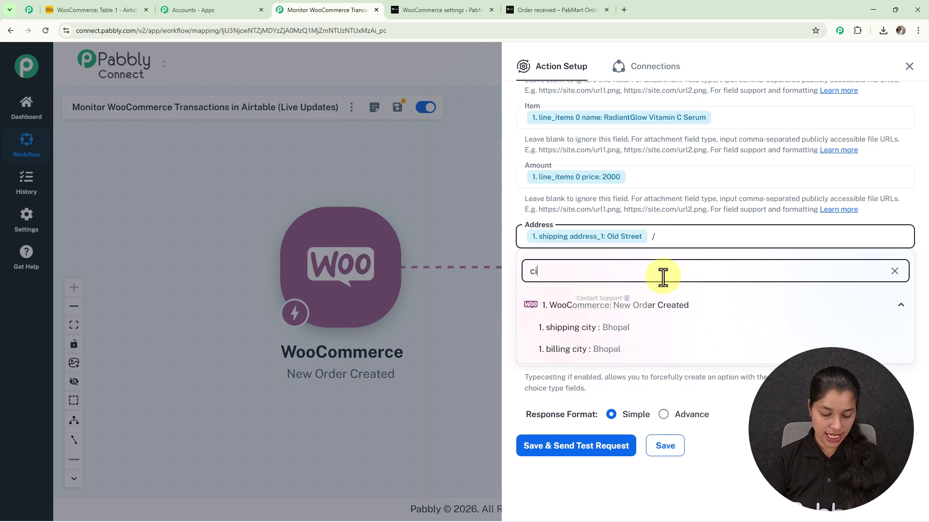
click(590, 328)
Review the mapped fields, then save the Airtable action and send a test request, leaving Attachment Summary blank.
scroll(692, 192, up, 6)
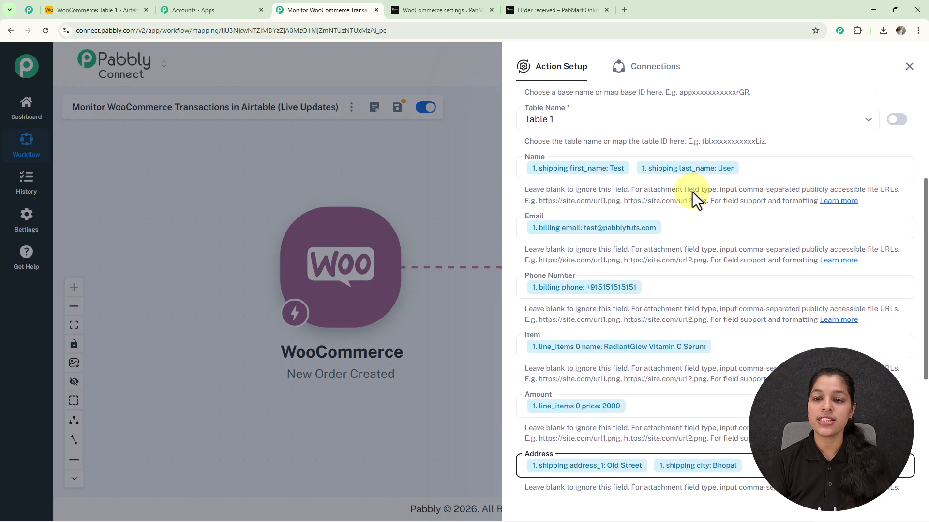
scroll(629, 266, down, 4)
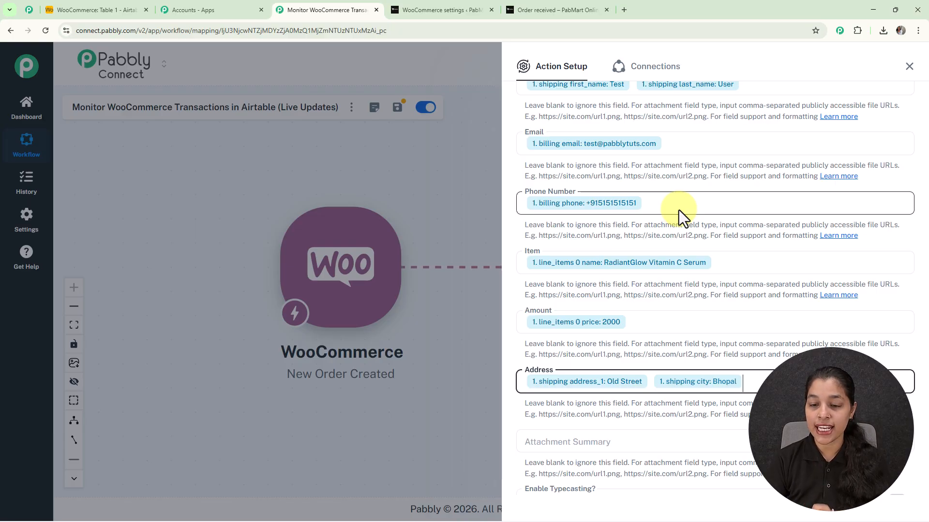
scroll(678, 210, down, 3)
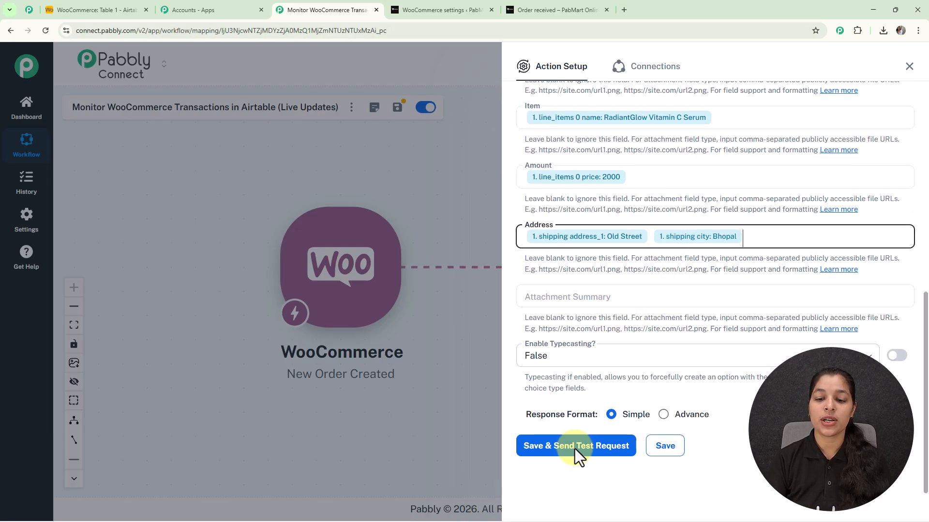
click(595, 455)
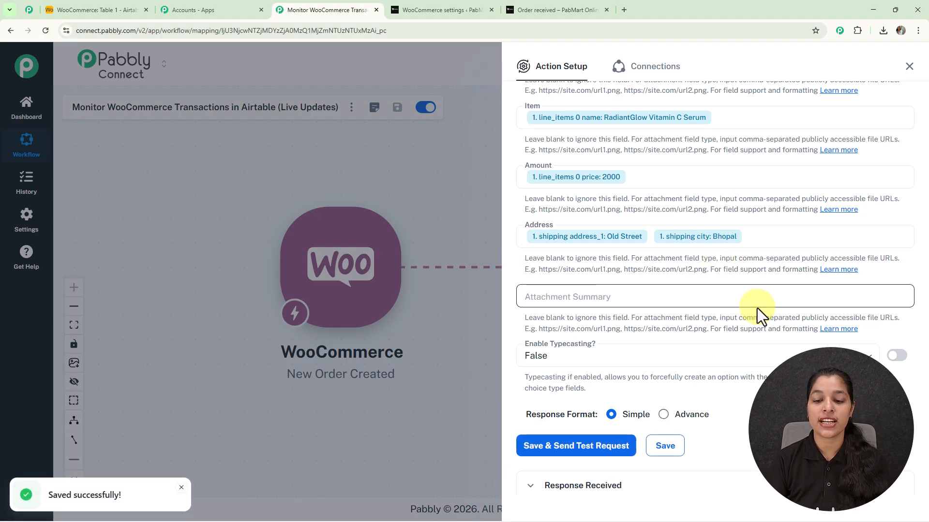
scroll(757, 309, down, 6)
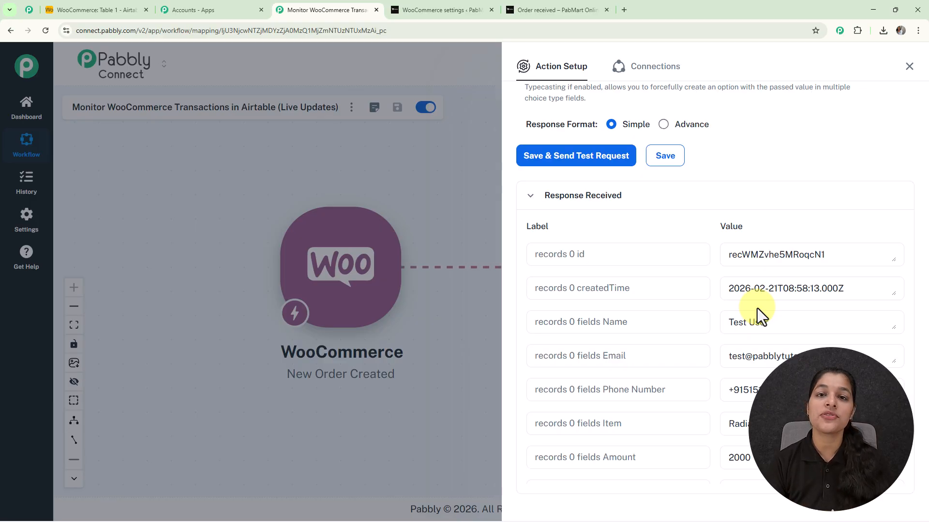
Check the WooCommerce base in Airtable for the test record, then return to Pabbly Connect and close the action setup.
click(80, 9)
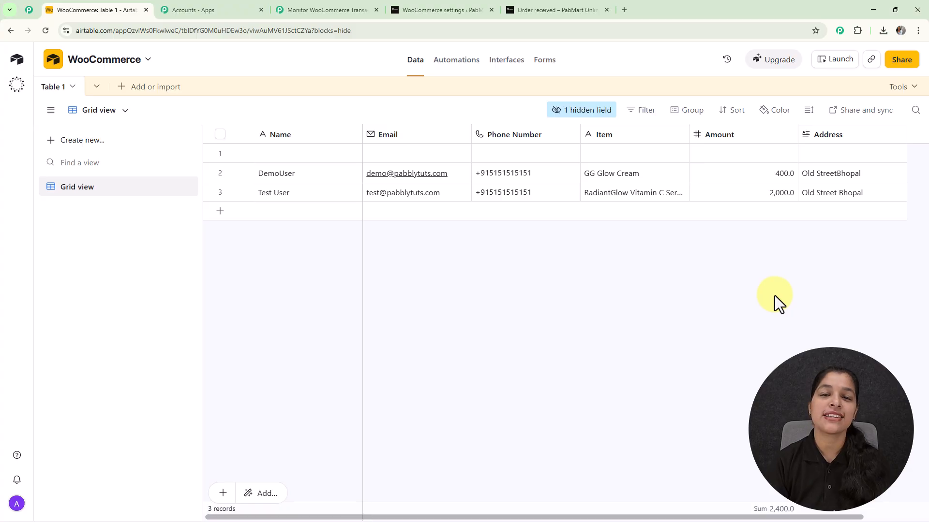
click(320, 10)
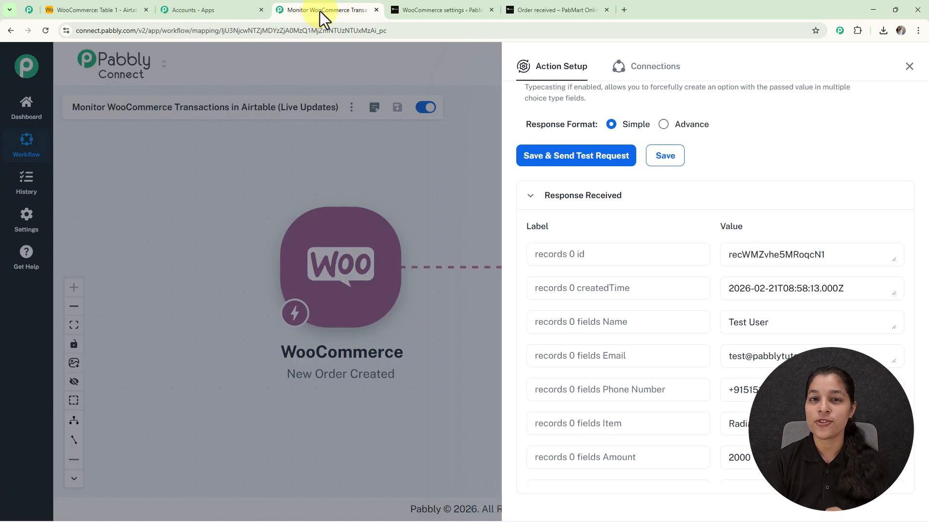
click(910, 67)
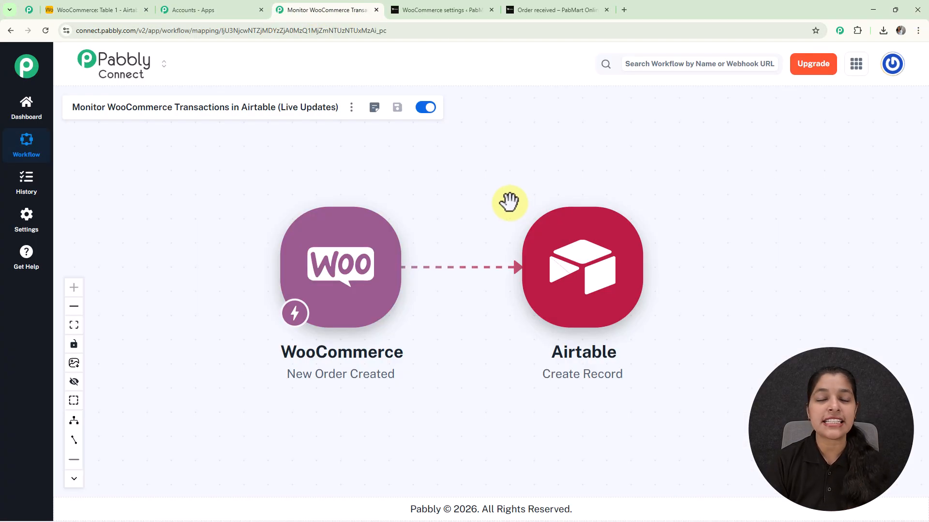